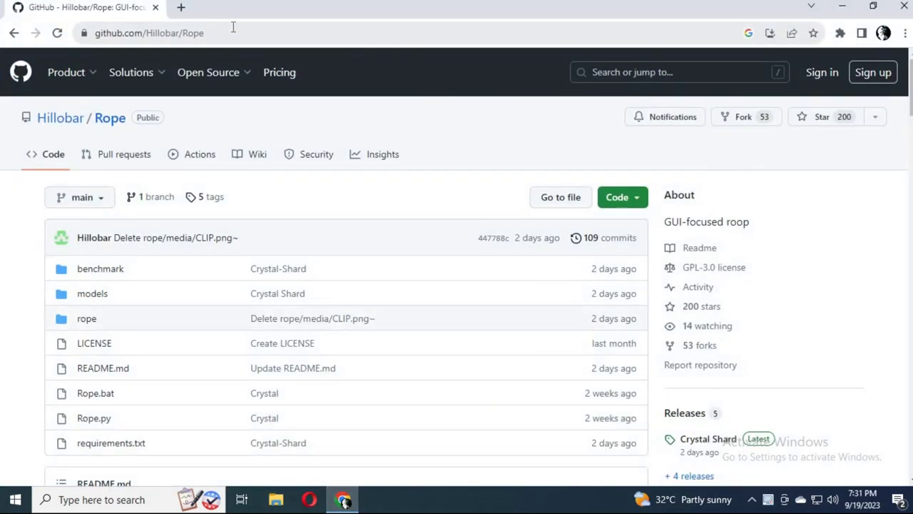
Scroll through the Rope repository README to find the Wiki link.
left_click(221, 29)
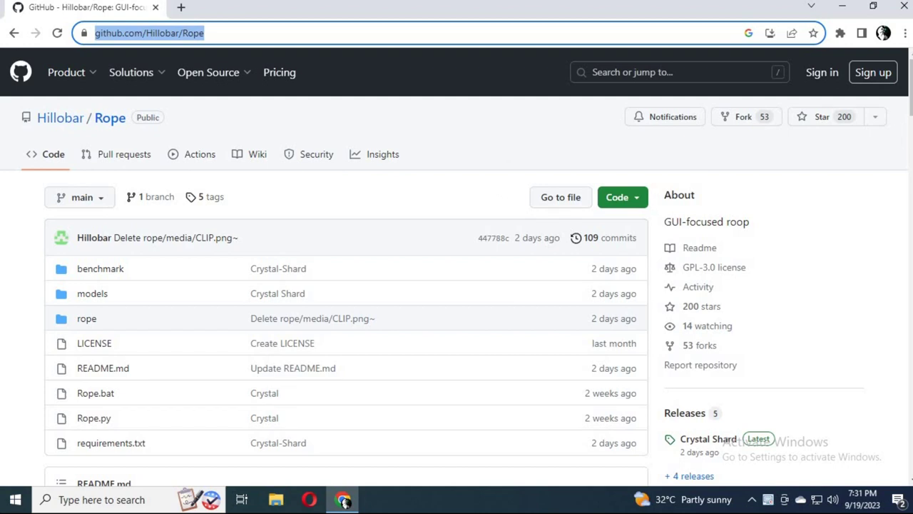
left_click_drag(909, 95, 910, 104)
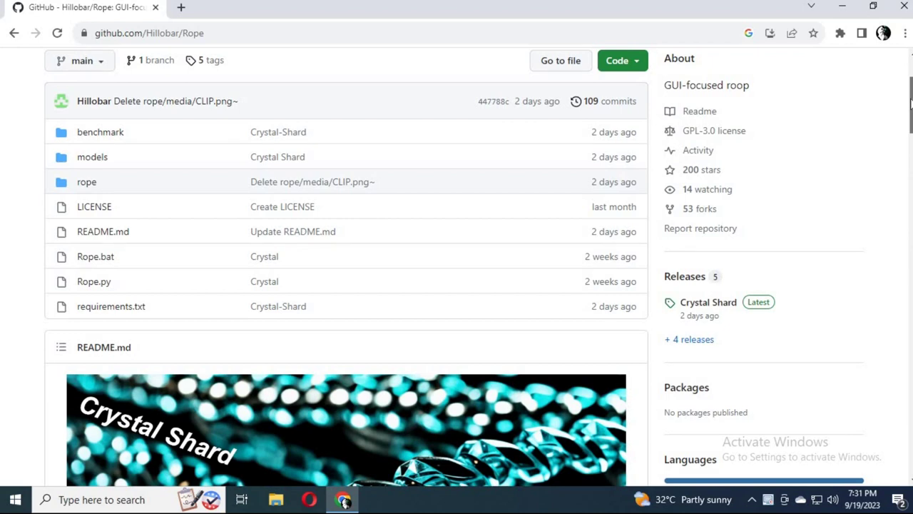
left_click_drag(910, 114, 910, 368)
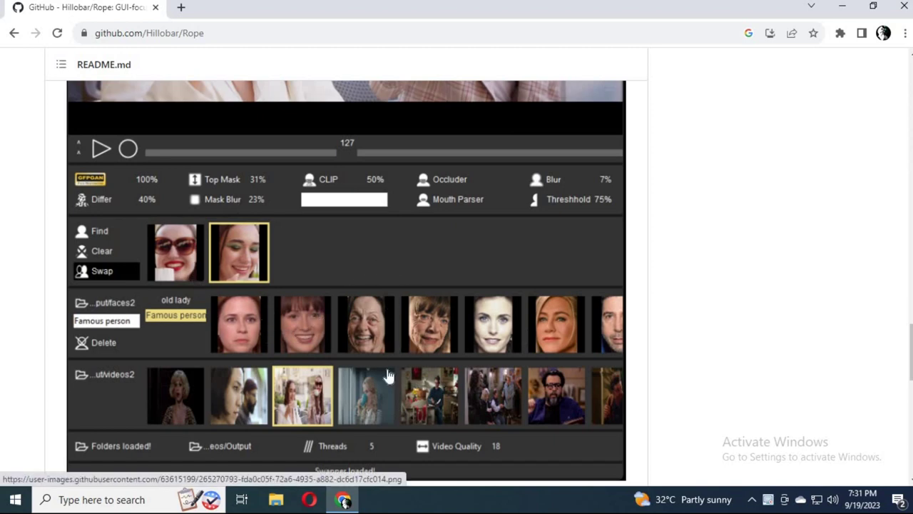
scroll(389, 376, "down", 3)
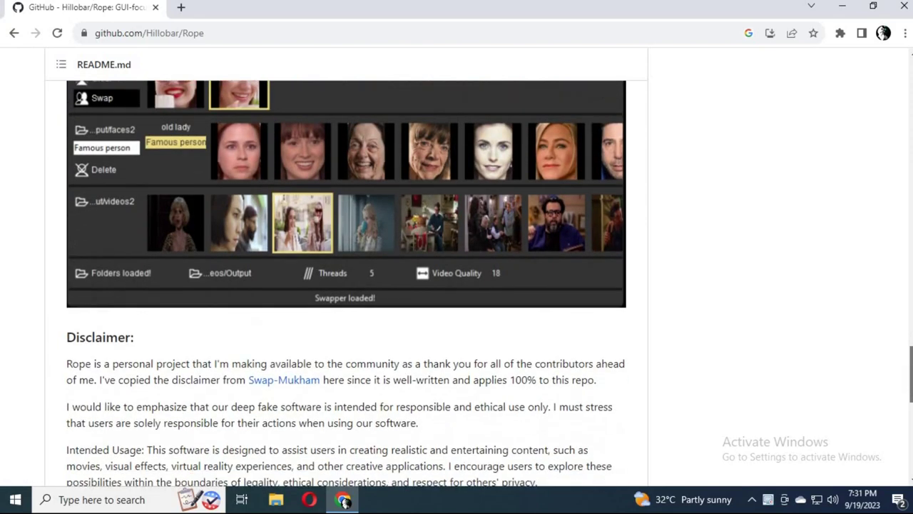
scroll(346, 285, "down", 1)
scroll(895, 204, "up", 20)
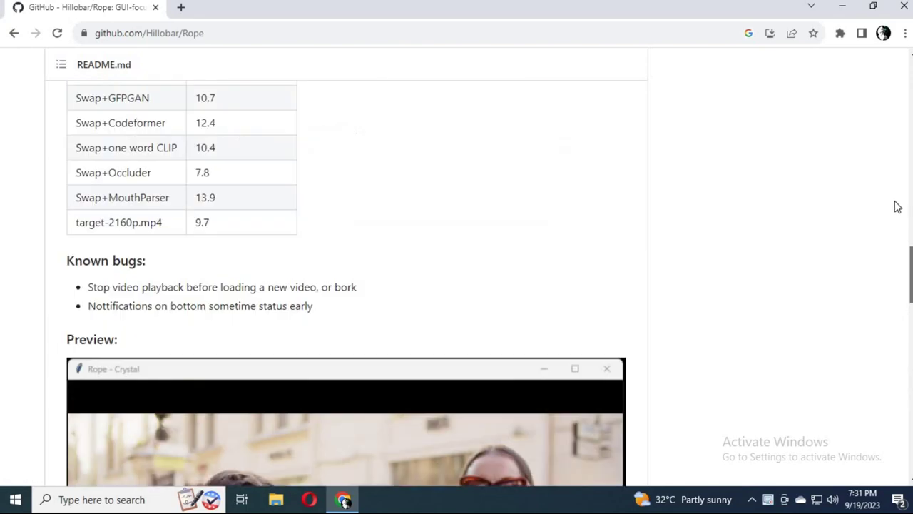
scroll(874, 146, "down", 8)
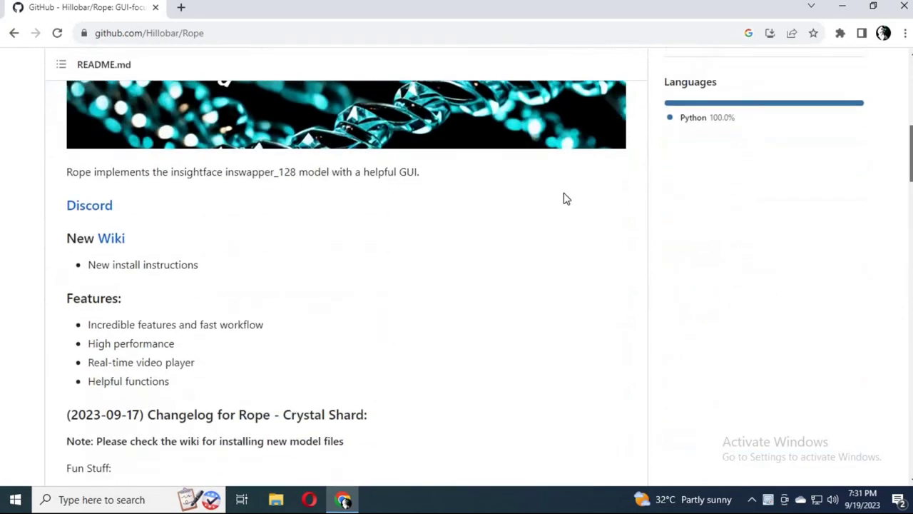
Open the wiki, highlight the 'Copy Github files' Install step, and return to the top.
left_click(116, 231)
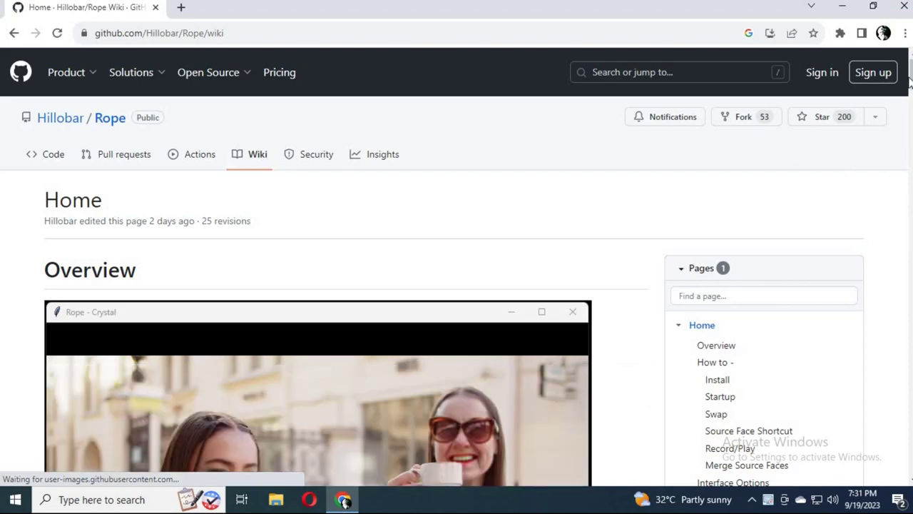
scroll(910, 91, "down", 2)
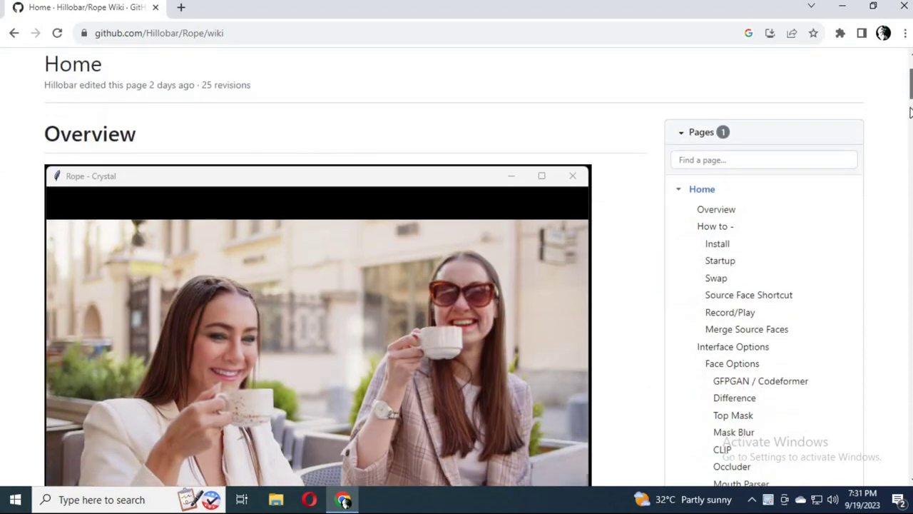
scroll(910, 113, "down", 7)
scroll(910, 140, "down", 3)
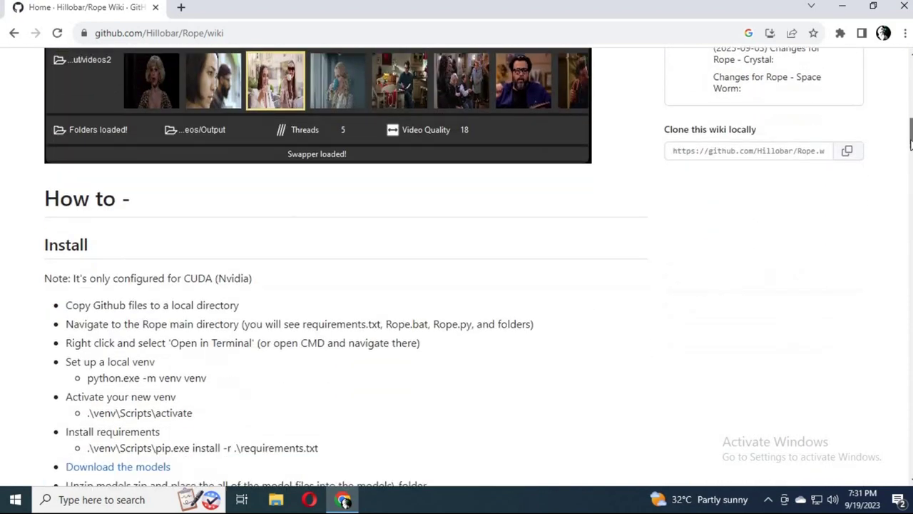
scroll(910, 147, "down", 1)
left_click_drag(104, 220, 280, 229)
left_click(215, 223)
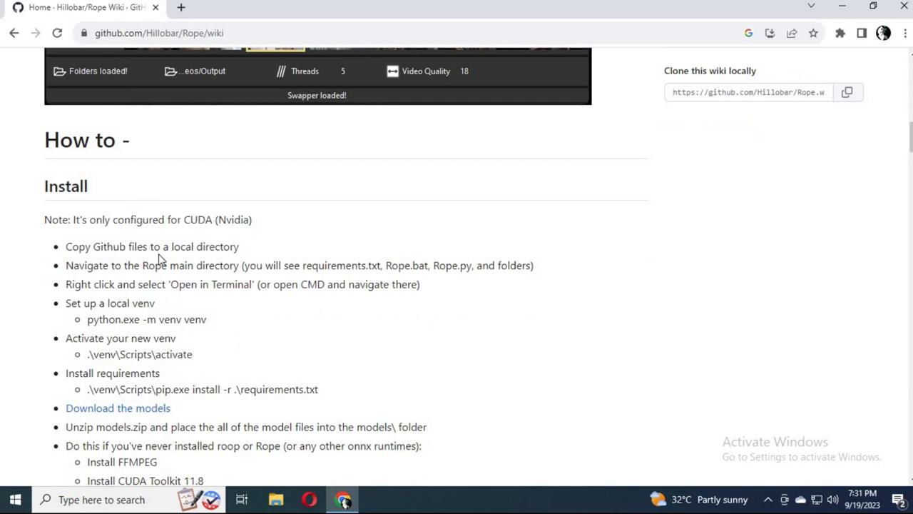
left_click_drag(239, 246, 64, 250)
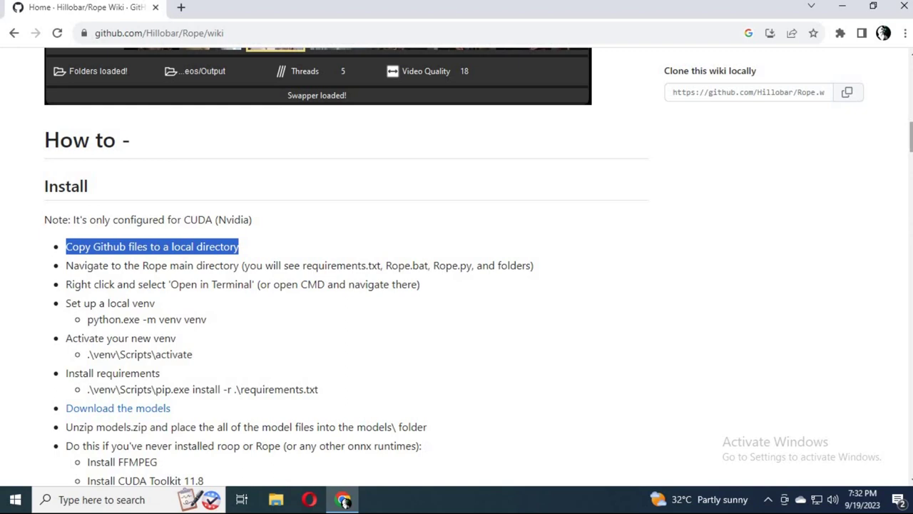
left_click_drag(910, 145, 909, 60)
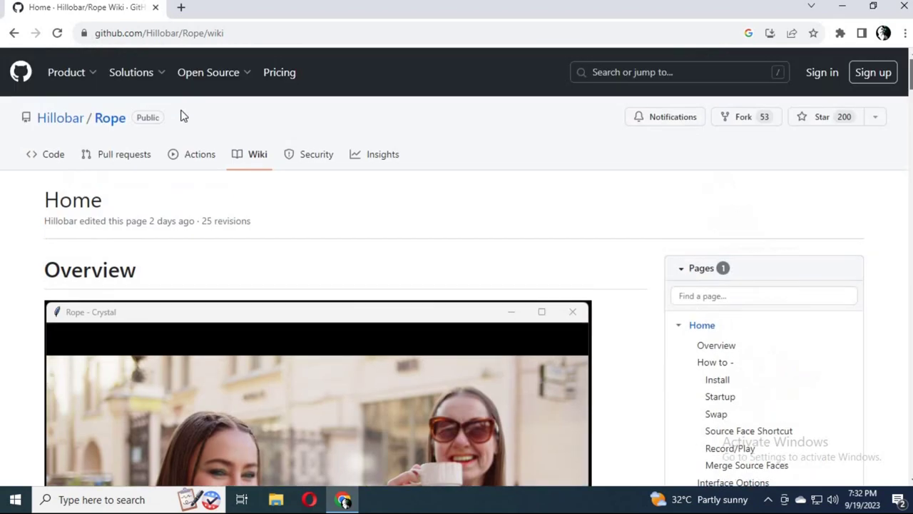
Open the Rope repository page in a new browser tab.
right_click(116, 120)
left_click(146, 130)
left_click(224, 8)
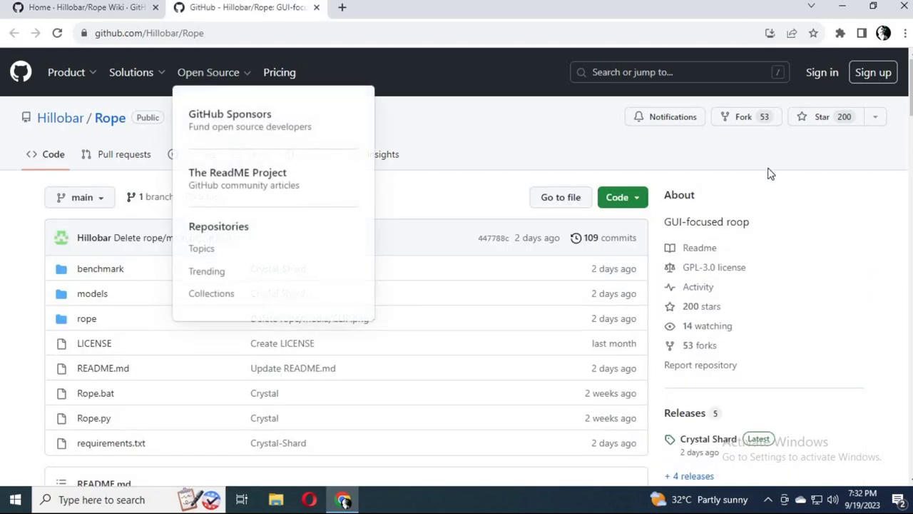
Download the code as Rope-main.zip and show it in the Downloads folder.
left_click(618, 198)
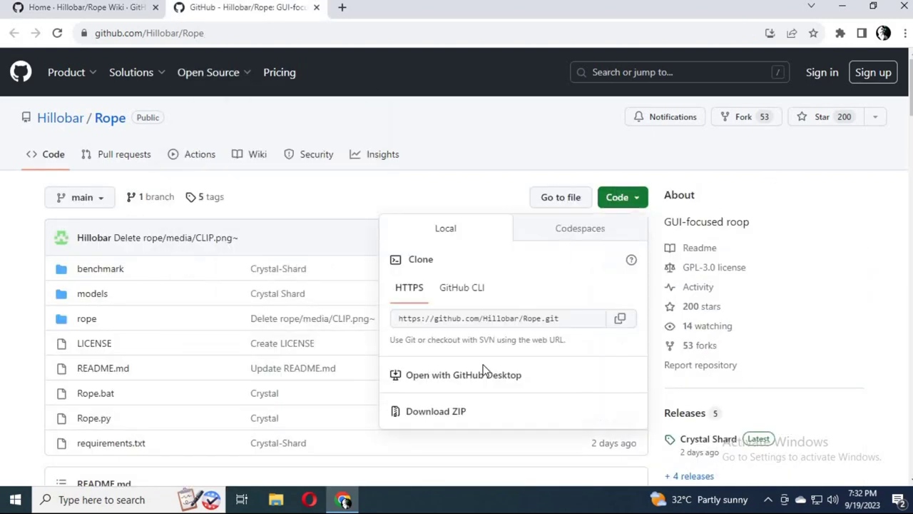
left_click(443, 414)
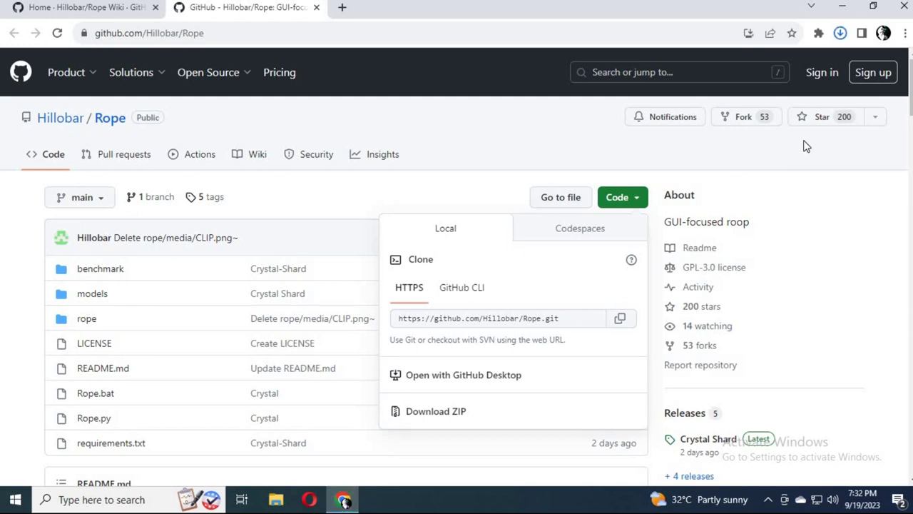
left_click(840, 33)
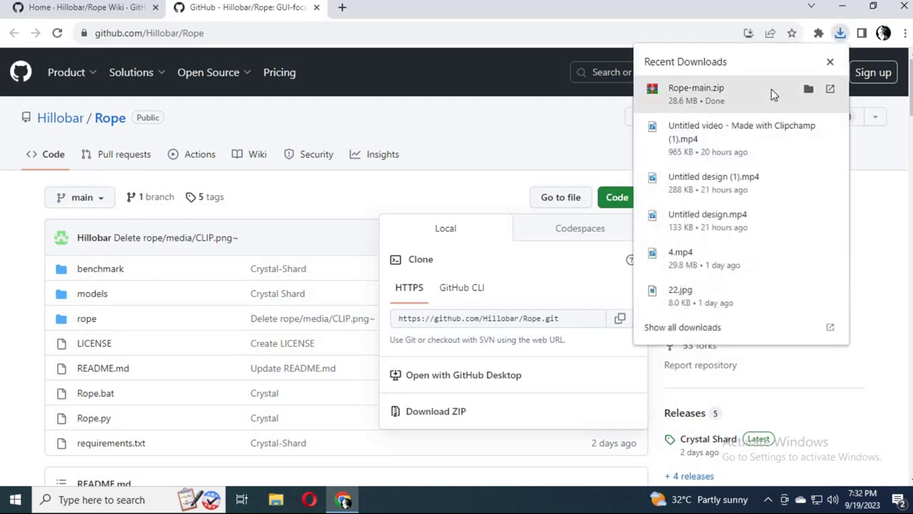
left_click(809, 90)
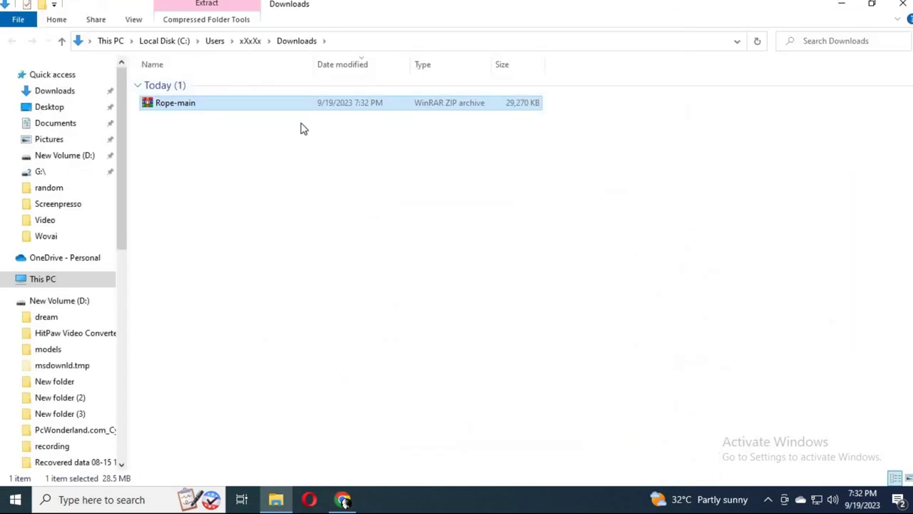
Extract Rope-main.zip here, open the Rope-main folder, and switch back to the wiki tab.
right_click(150, 103)
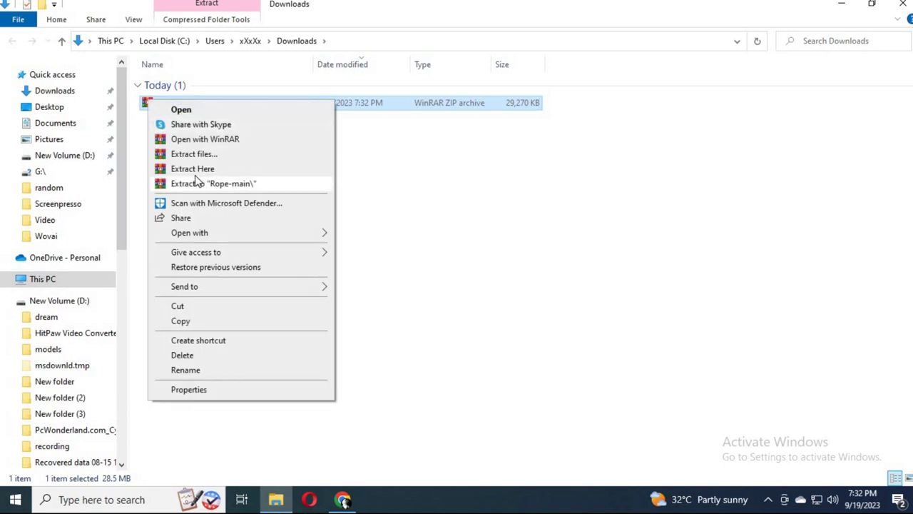
left_click(177, 170)
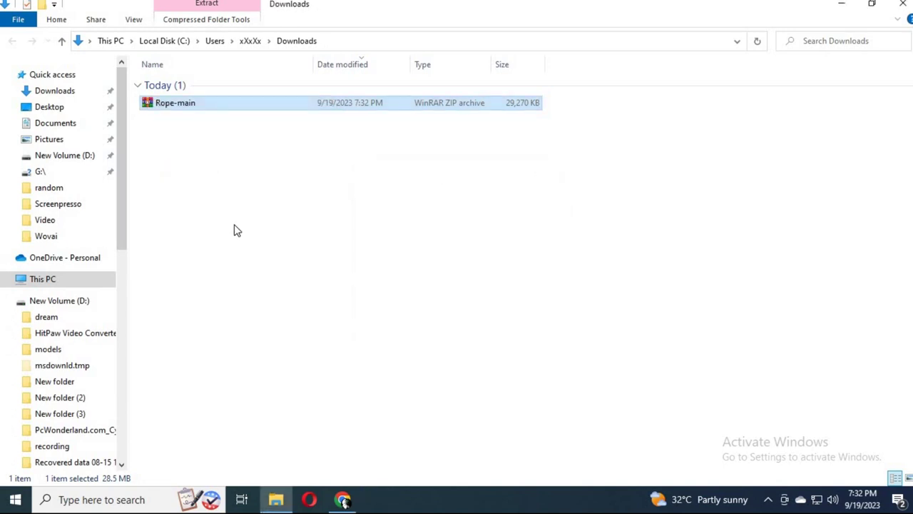
left_click(204, 181)
left_click(190, 150)
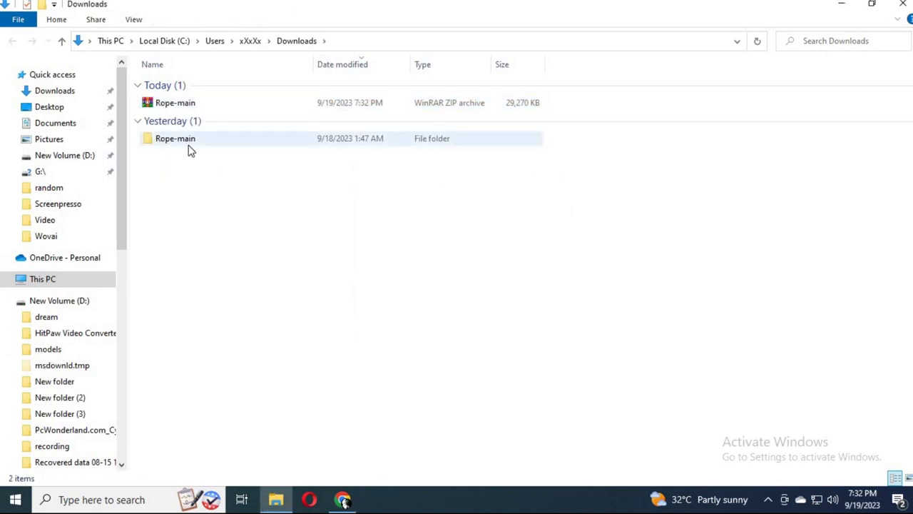
double_click(190, 149)
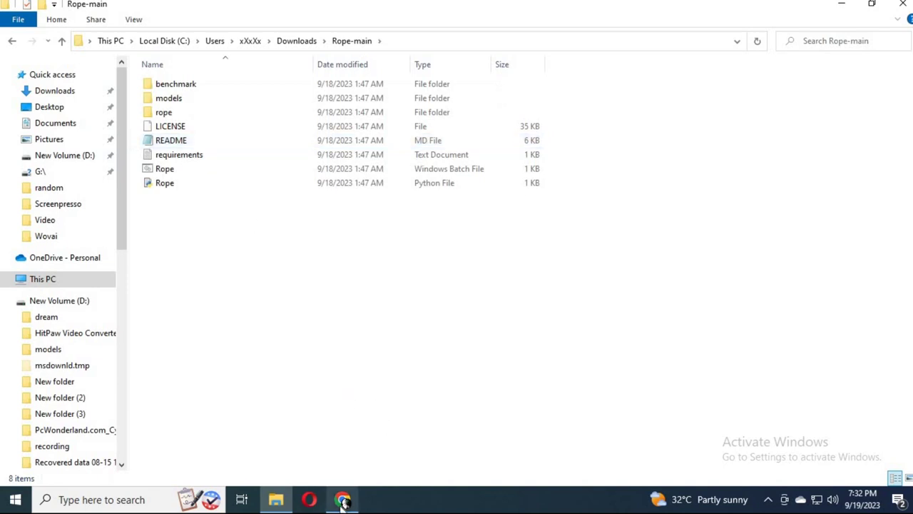
left_click(343, 500)
left_click(80, 12)
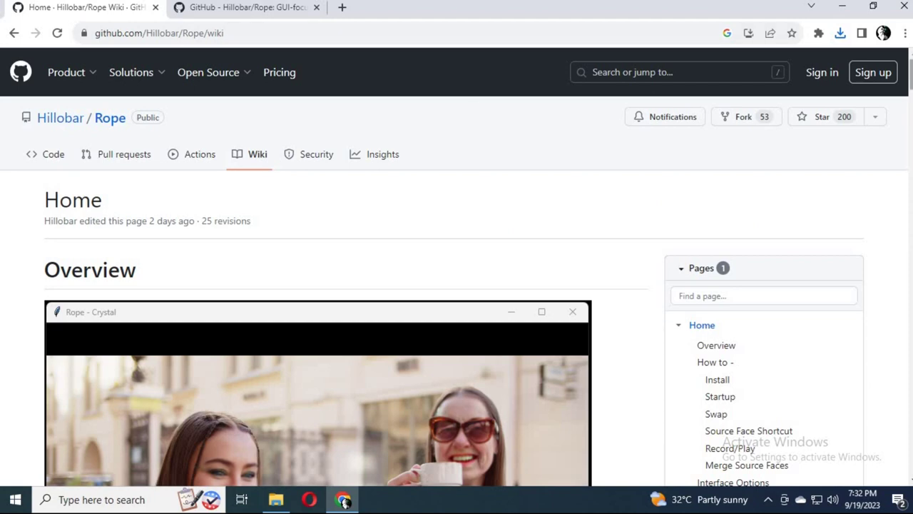
Read the Install steps on navigating to Rope-main and Open in Terminal, then open Windows search.
left_click(344, 500)
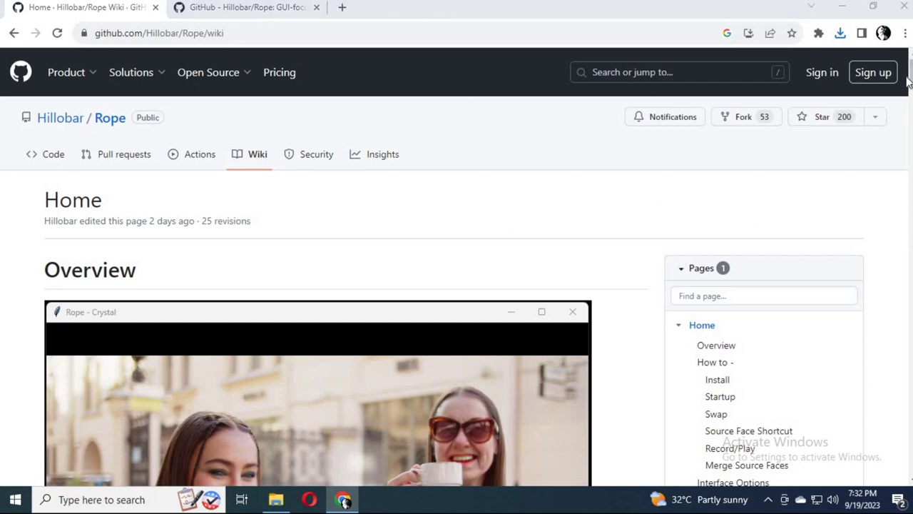
scroll(456, 286, "down", 15)
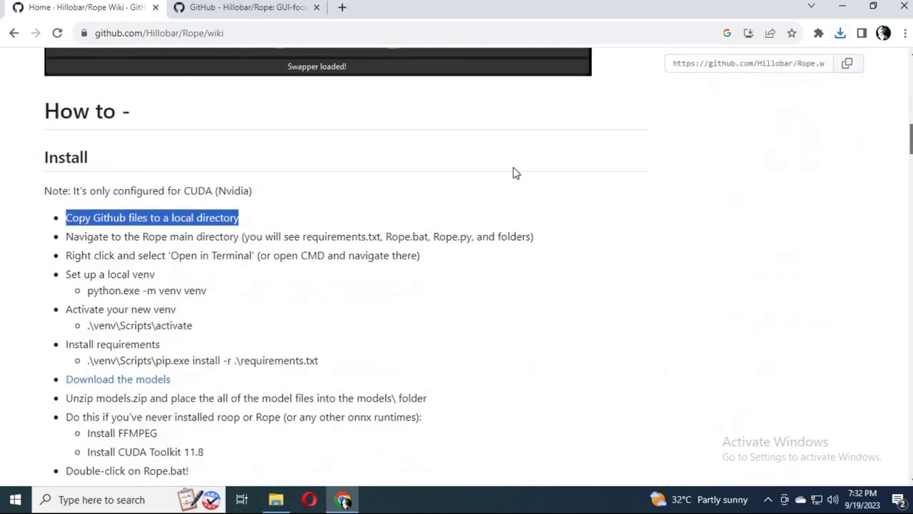
mouse_move(115, 241)
left_mouse_down()
mouse_move(411, 242)
mouse_move(481, 254)
mouse_move(536, 246)
left_mouse_up()
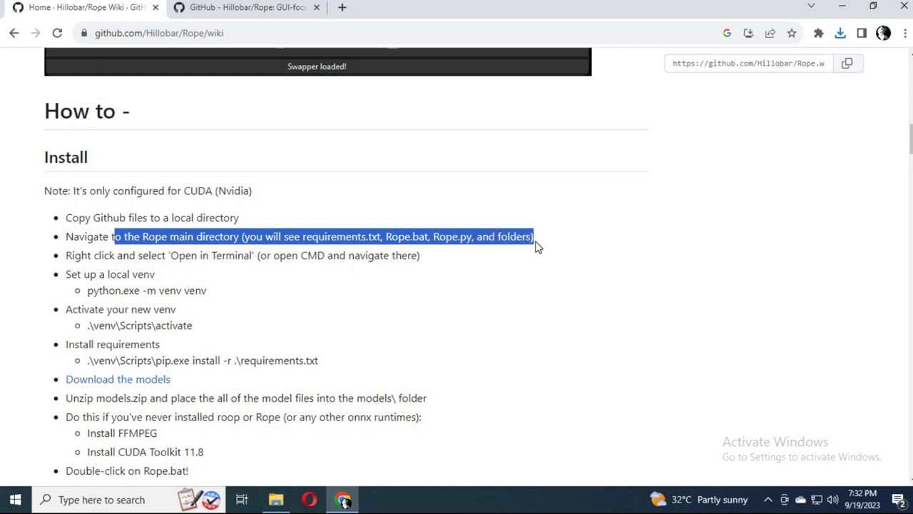
left_click_drag(114, 255, 428, 265)
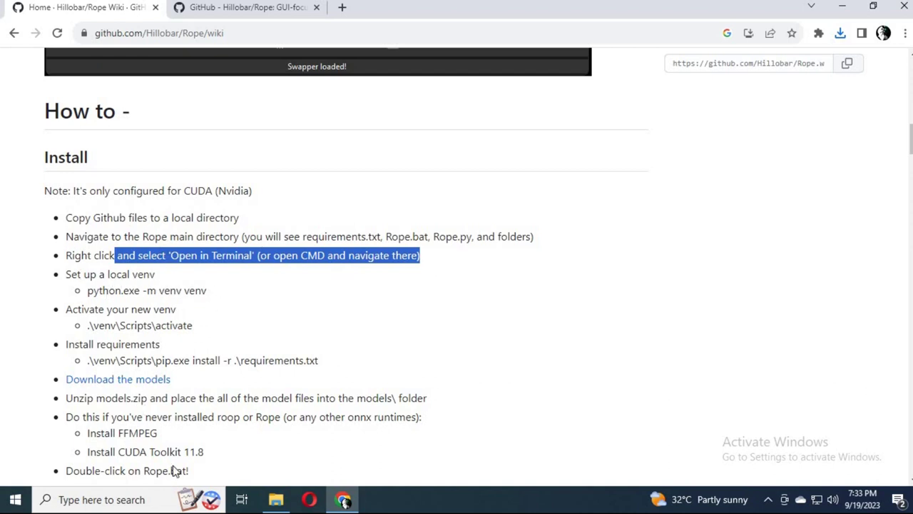
left_click(121, 499)
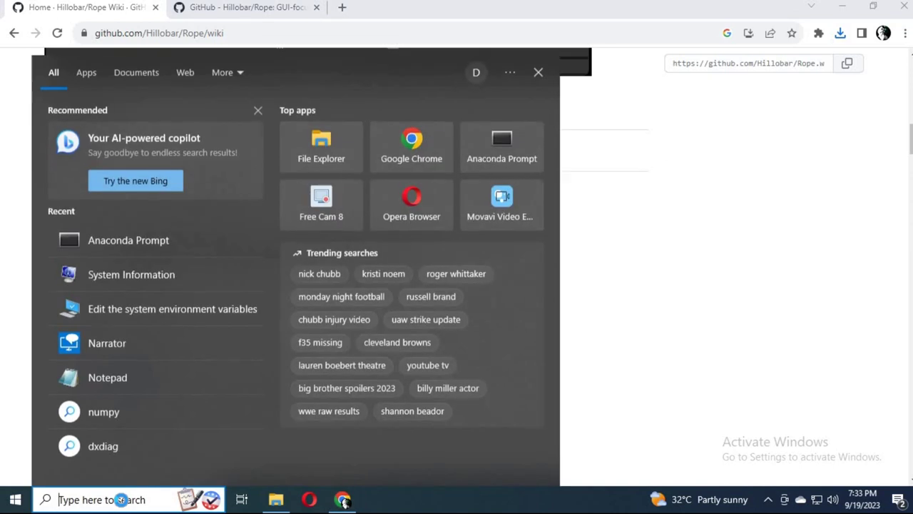
Search 'ana' to find Anaconda Prompt and run it as administrator.
type("ana")
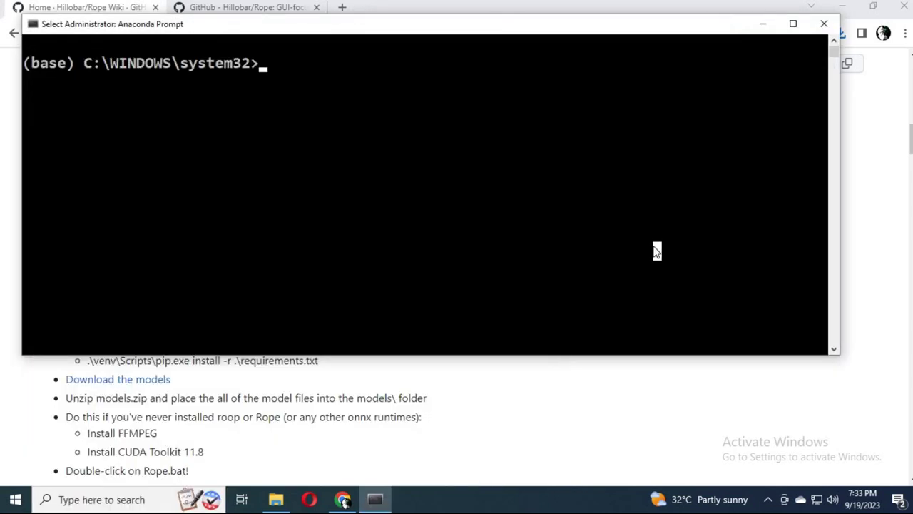
Run 'conda create -n rope python=3.9' and confirm installing the listed packages.
type("cond")
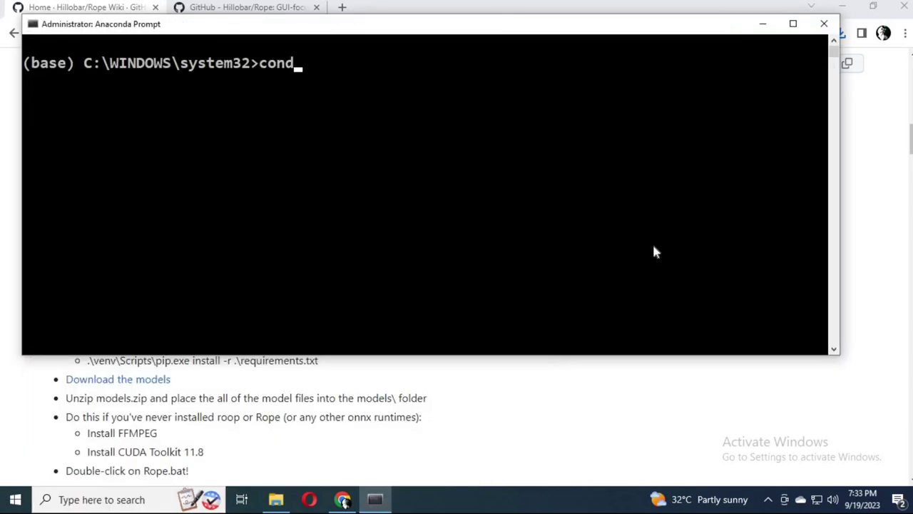
type("a create ")
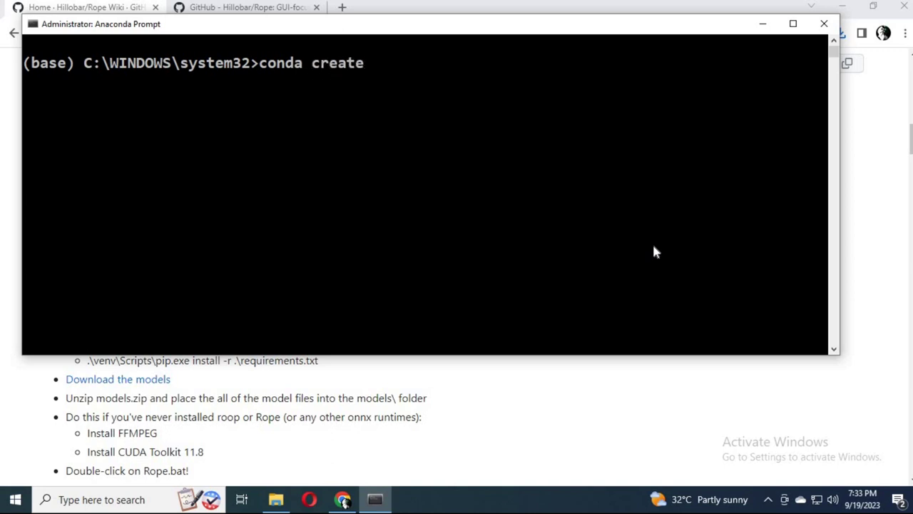
type("-")
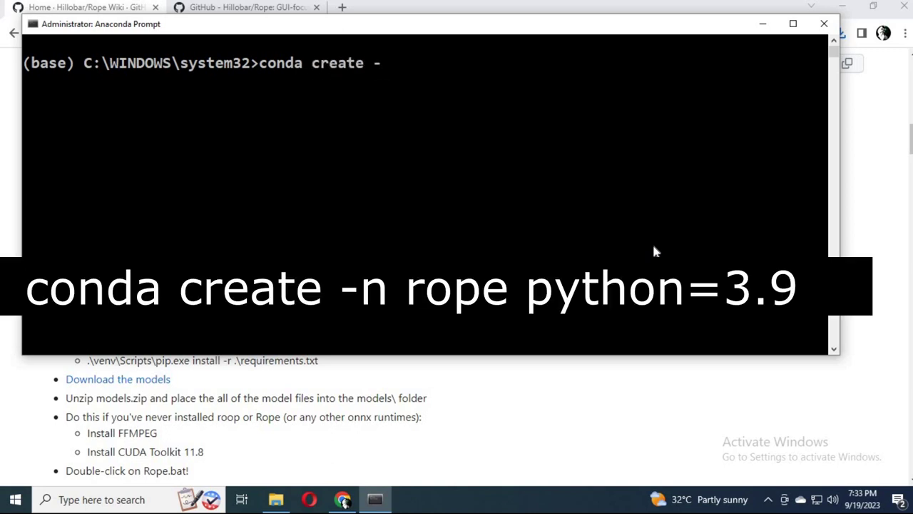
type("n rope ")
type("python=")
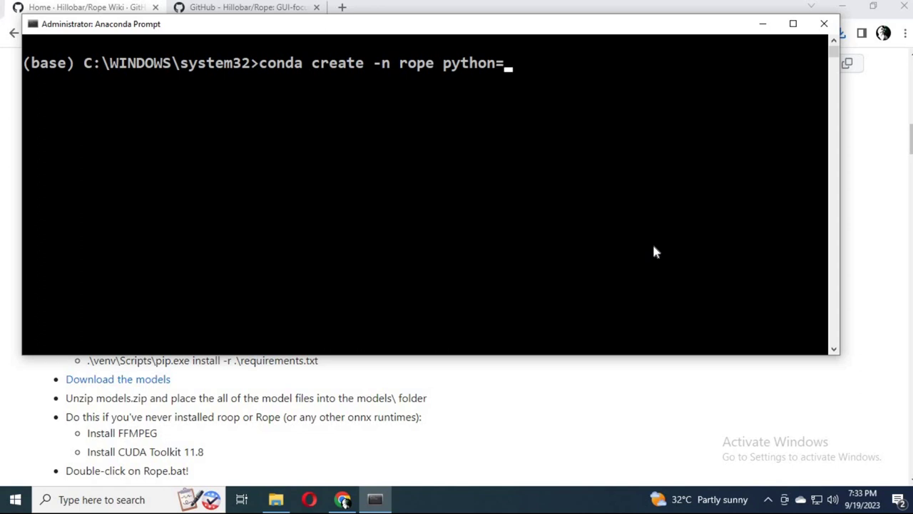
type("3.10")
key("BackSpace")
key("BackSpace")
type("9")
key("Return")
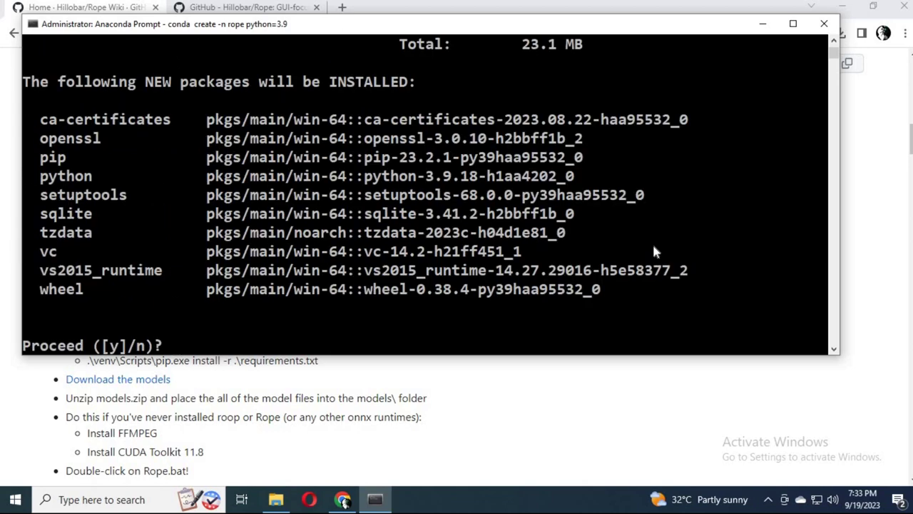
type("y")
key("Return")
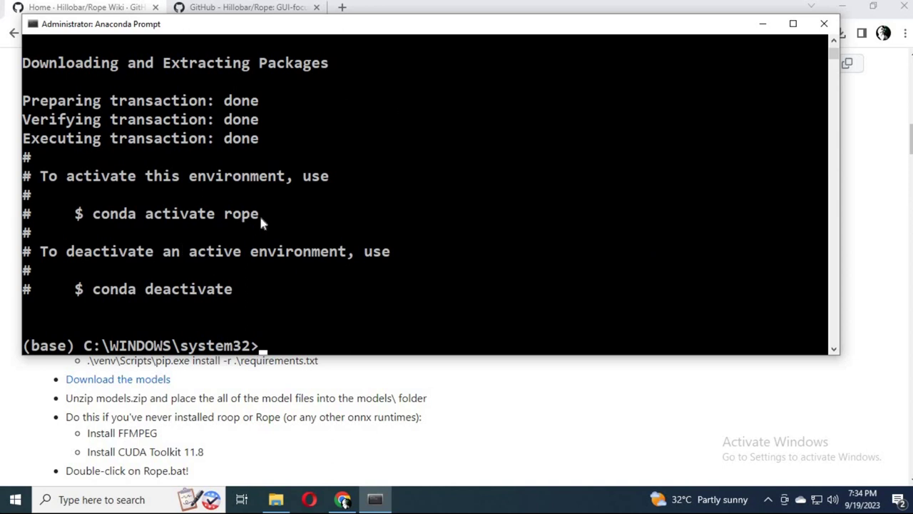
Copy 'conda activate rope' from the output and type it at the prompt.
left_click_drag(275, 213, 67, 213)
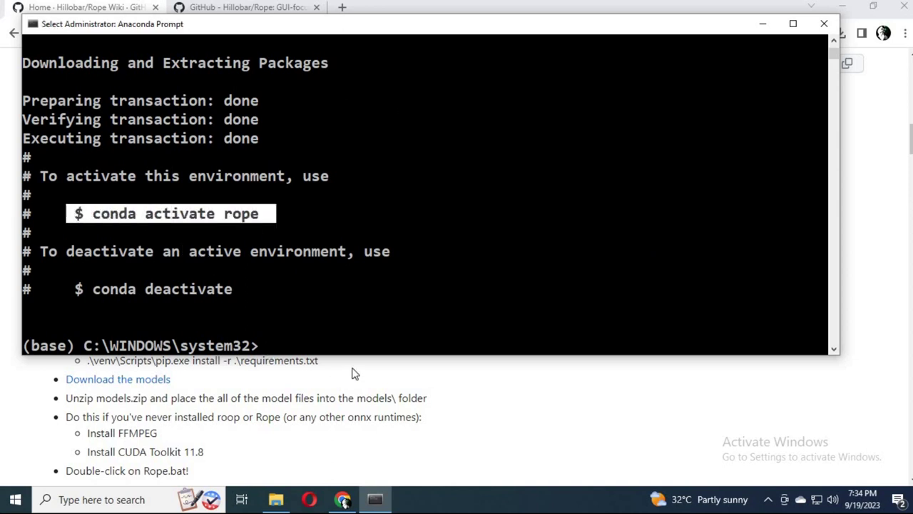
right_click(270, 346)
type("conda ac")
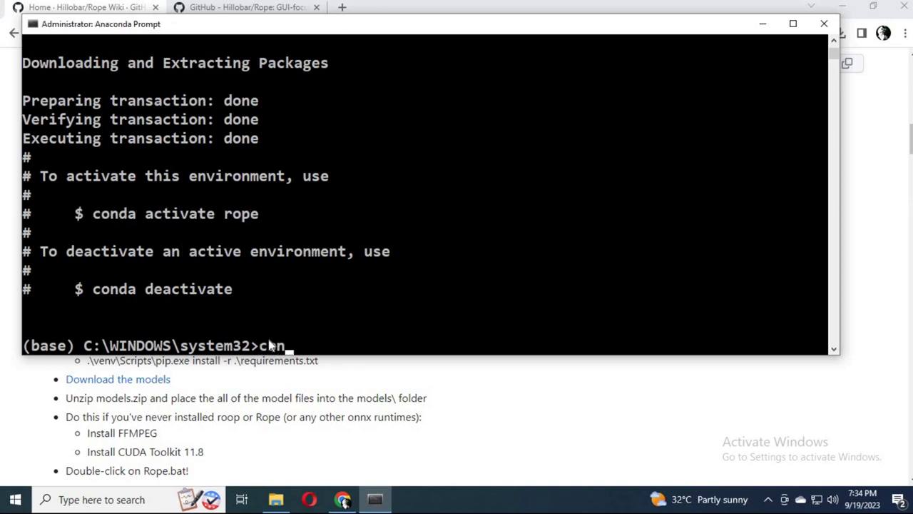
type("tiv")
type("ate ro")
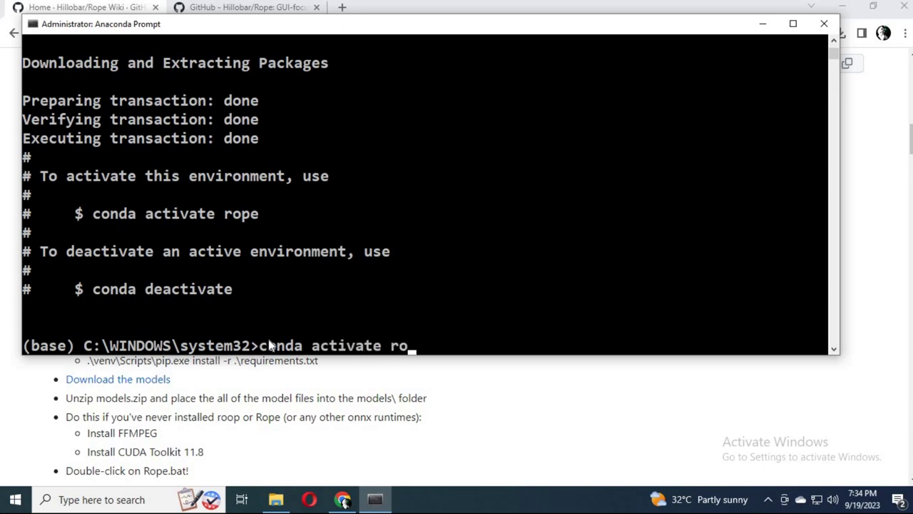
type("pe")
Activate the rope conda environment.
key("Return")
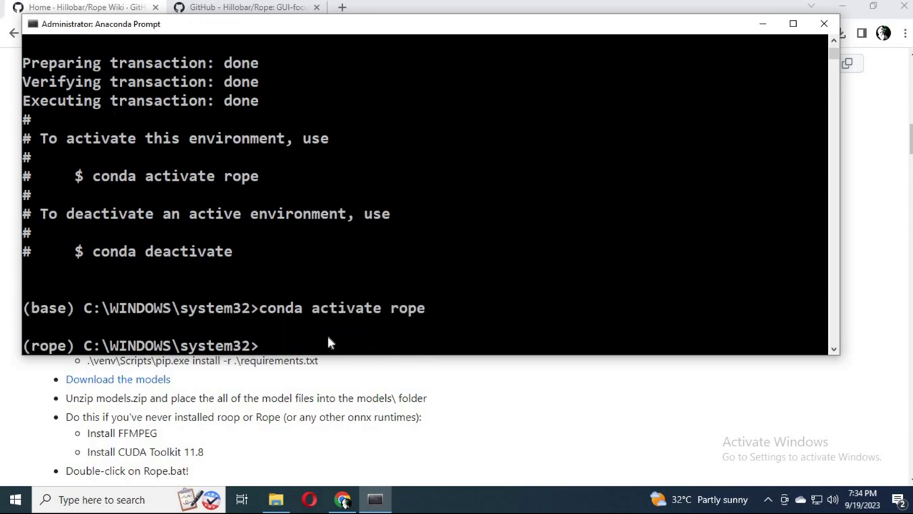
left_click_drag(33, 346, 66, 346)
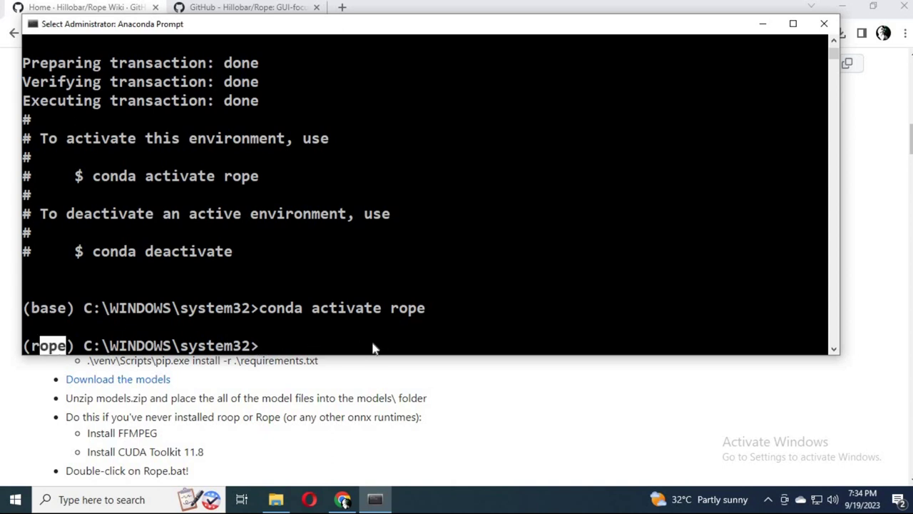
left_click(369, 346)
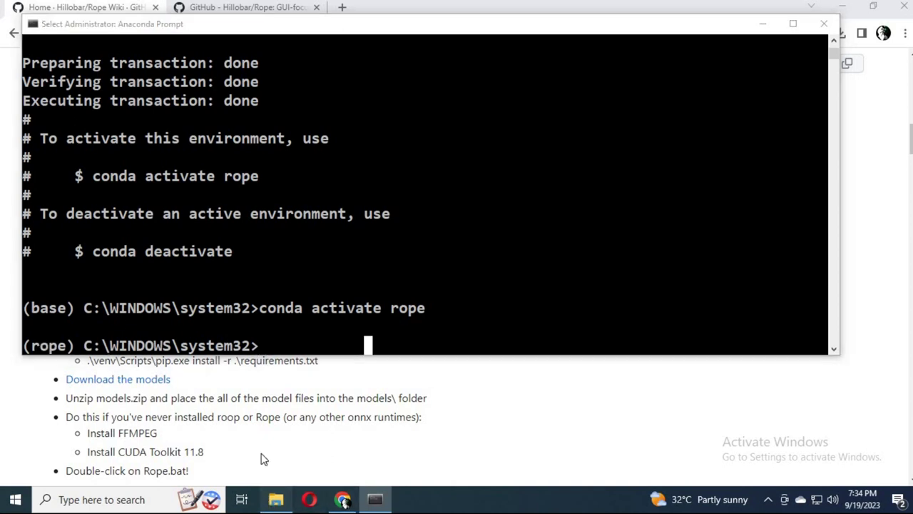
cd into Downloads\Rope-main using the path copied from File Explorer, then return to the wiki.
left_click(276, 499)
left_click(218, 50)
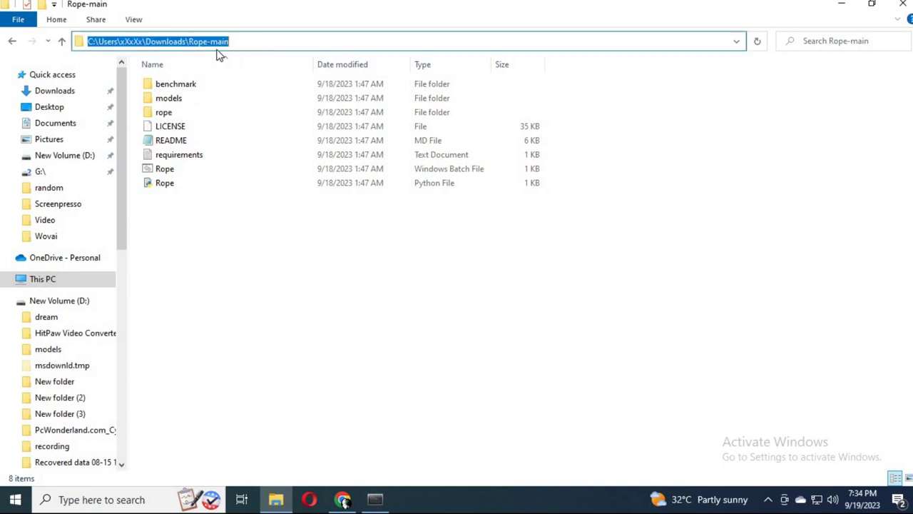
right_click(218, 44)
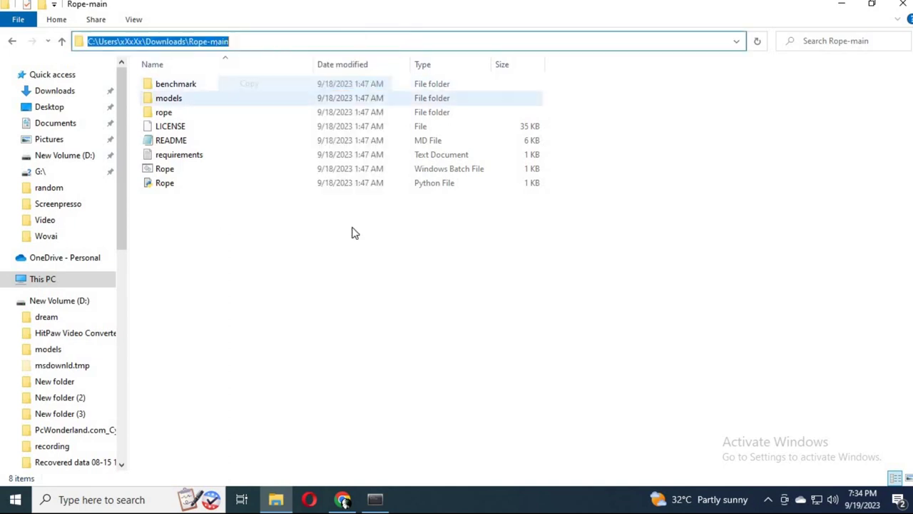
left_click(376, 500)
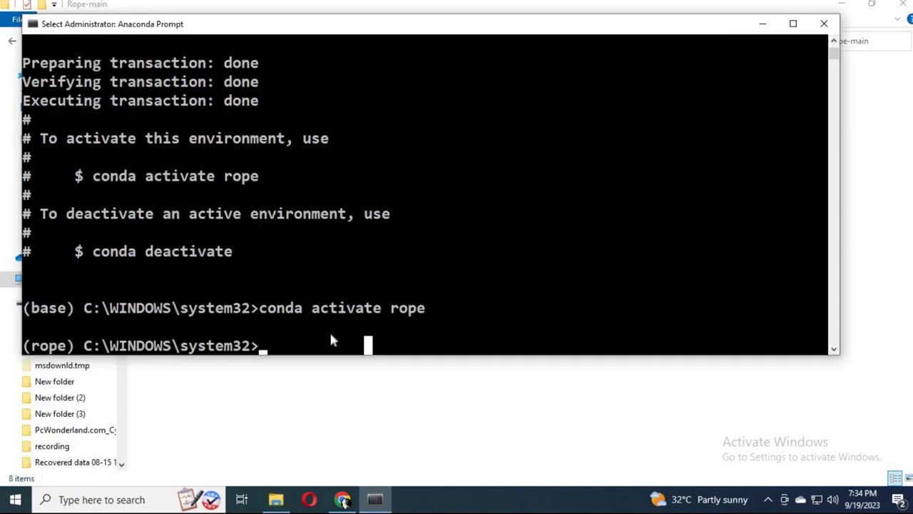
type("cd")
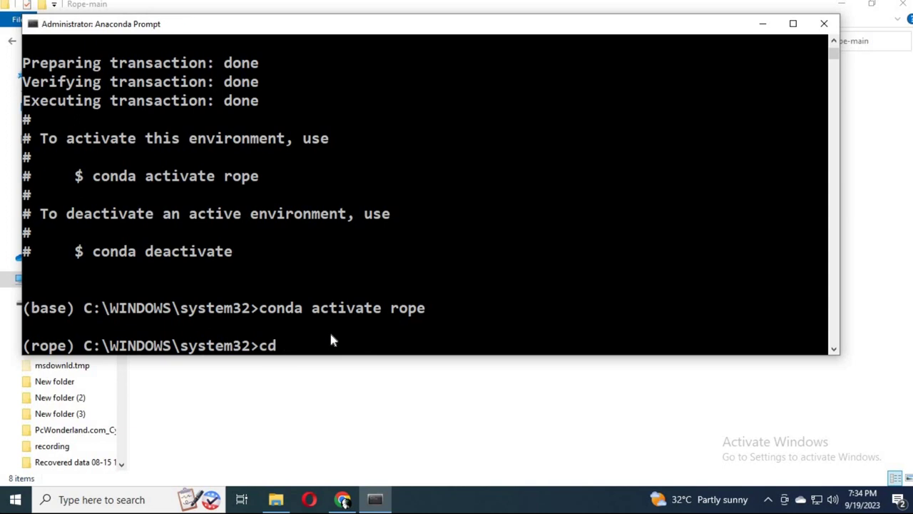
type(" C:\\Users\\xXxXx\\Downloads\\Rope-main")
key("Return")
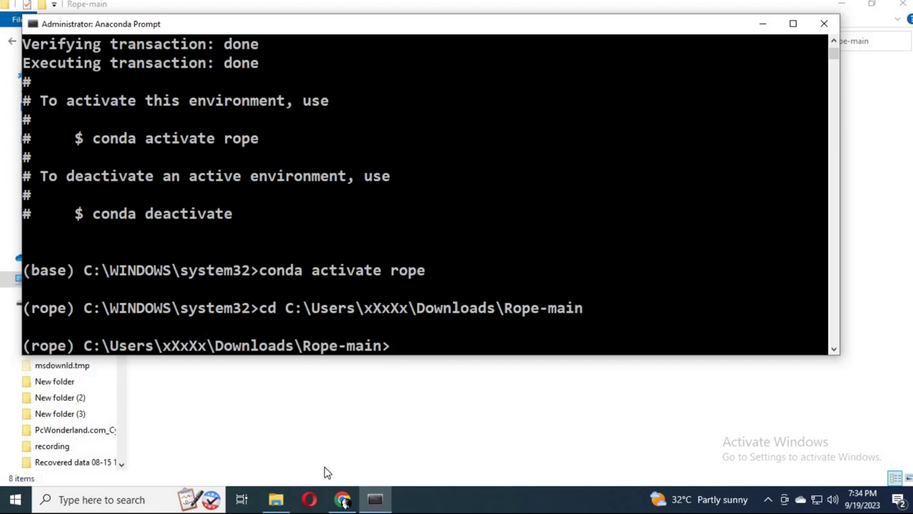
left_click(342, 500)
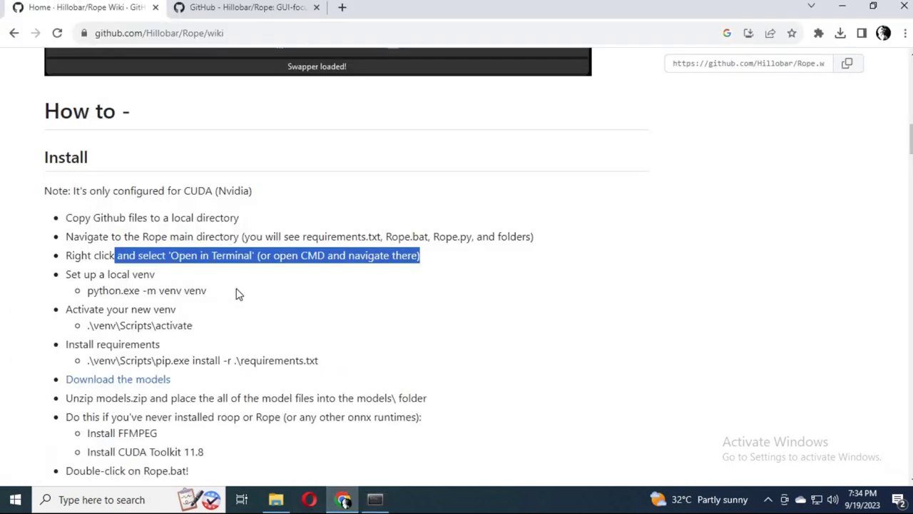
Copy the wiki's install line and run 'pip install -r requirements.txt' in Anaconda Prompt.
left_click(232, 291)
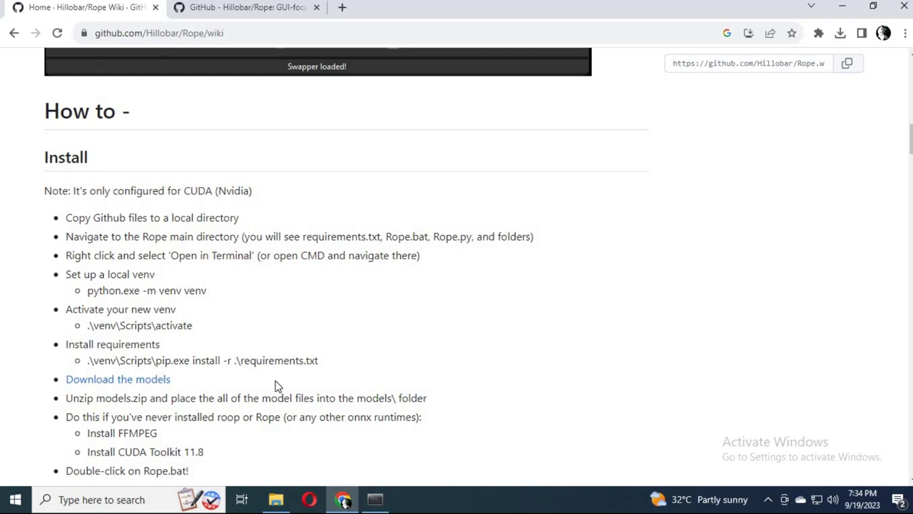
left_click_drag(318, 360, 155, 360)
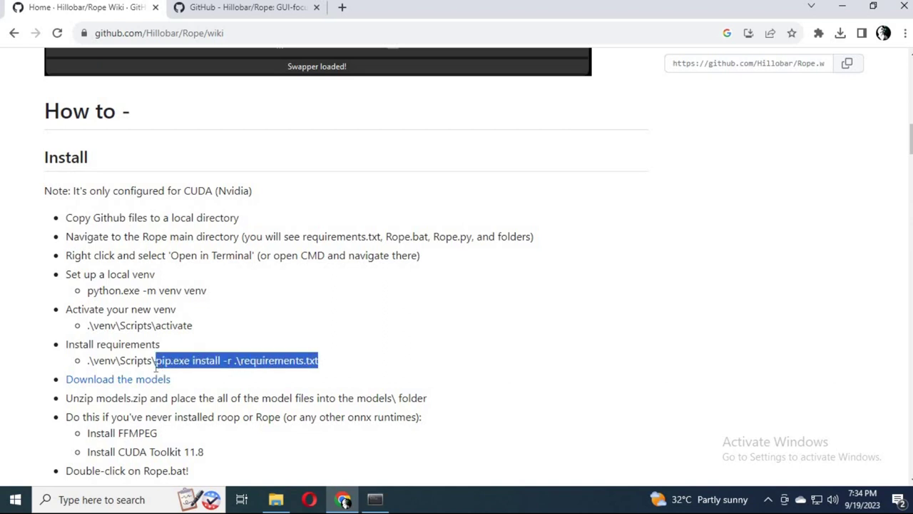
left_click(346, 367)
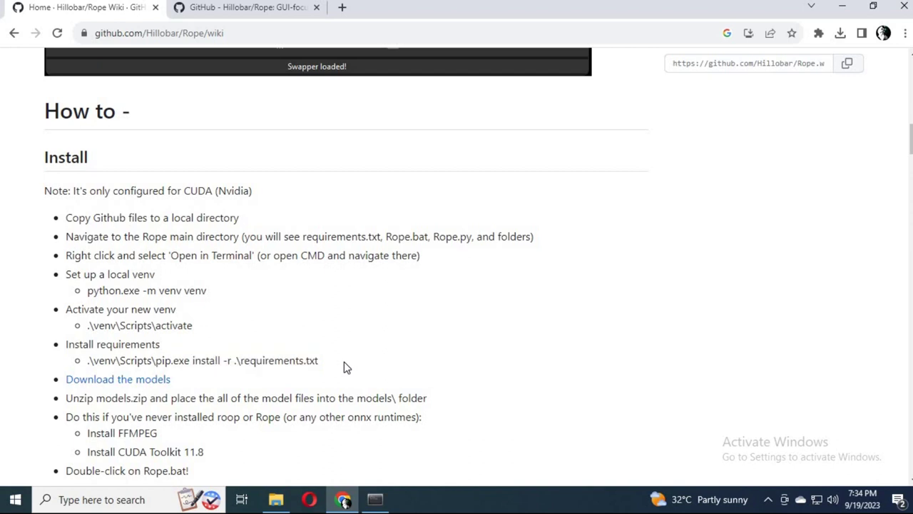
left_click(375, 500)
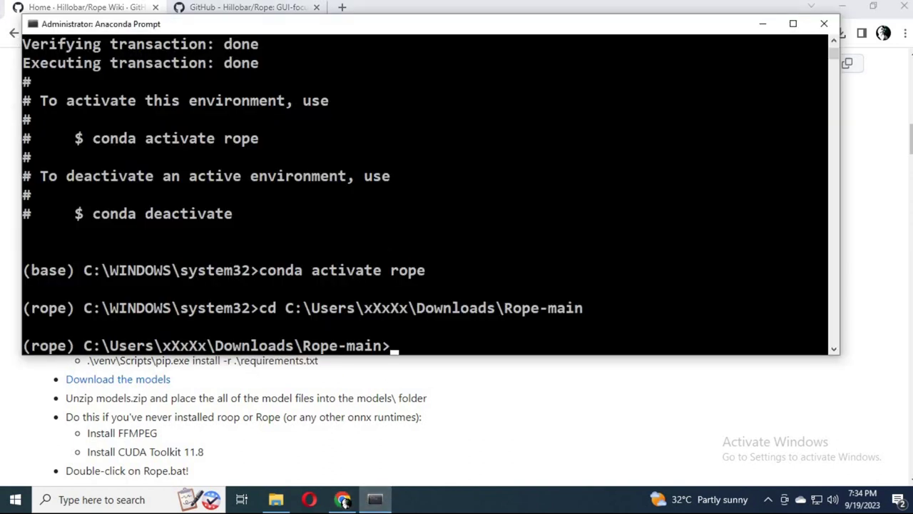
type("pip insta")
type("ll ")
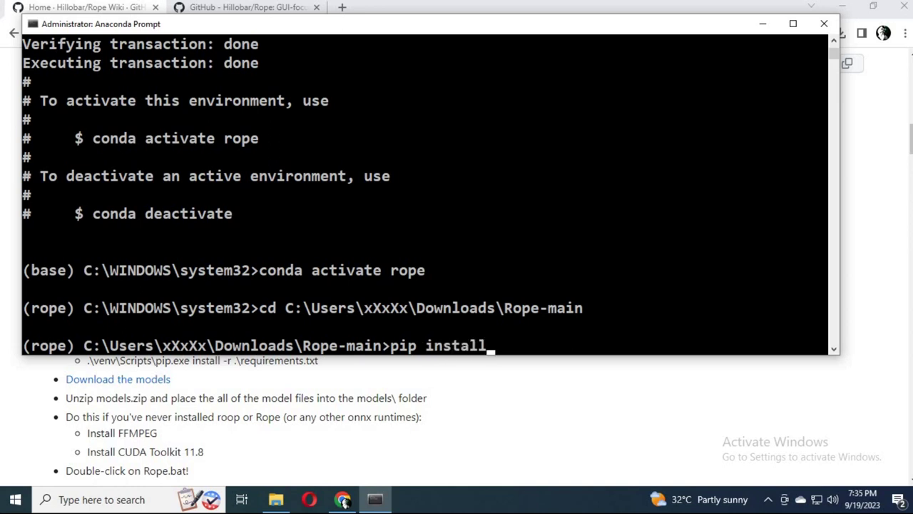
type("-r")
type(" re")
type("qui")
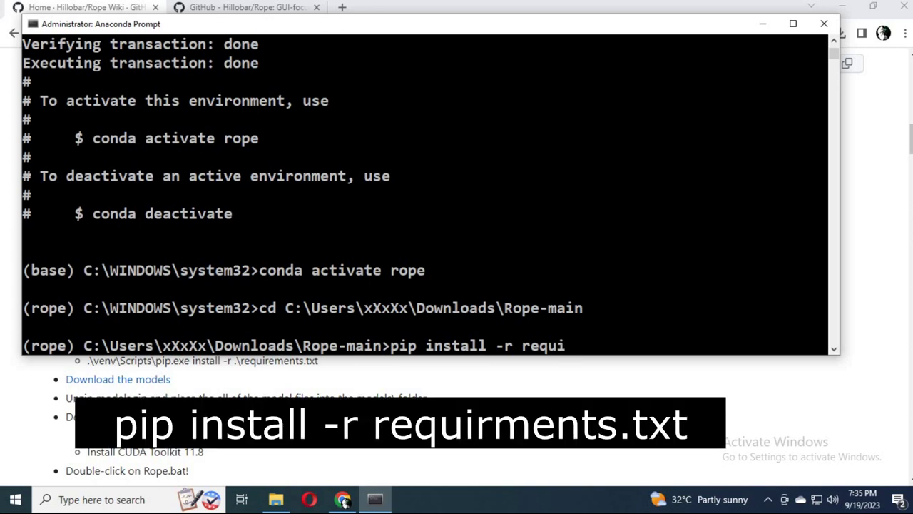
type("re")
type("ments")
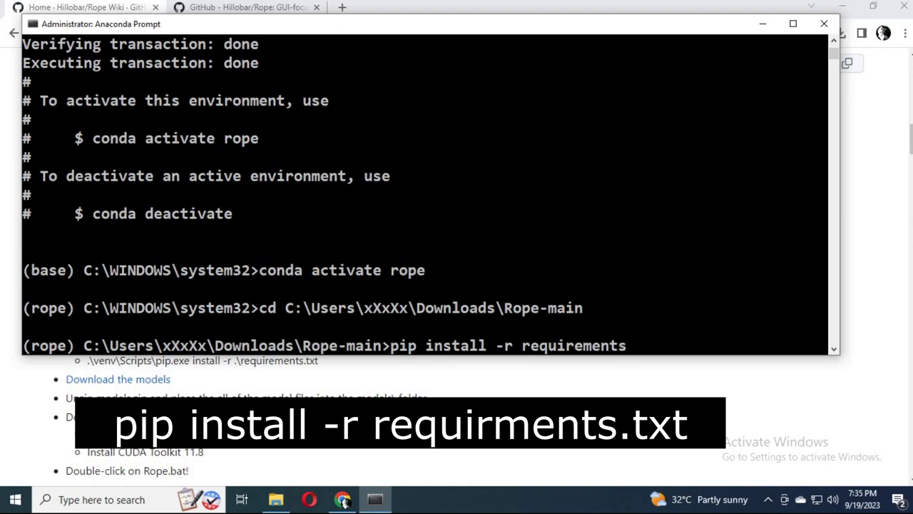
type(".t")
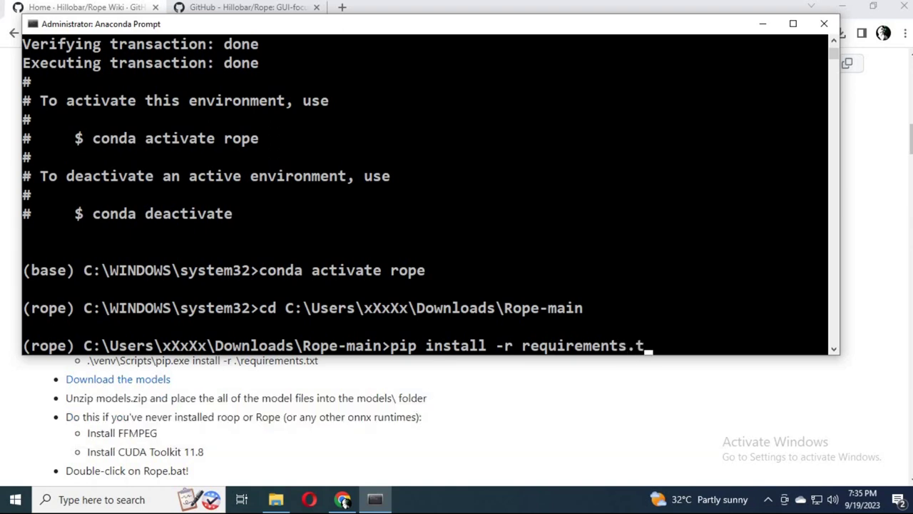
type("xt")
key("Return")
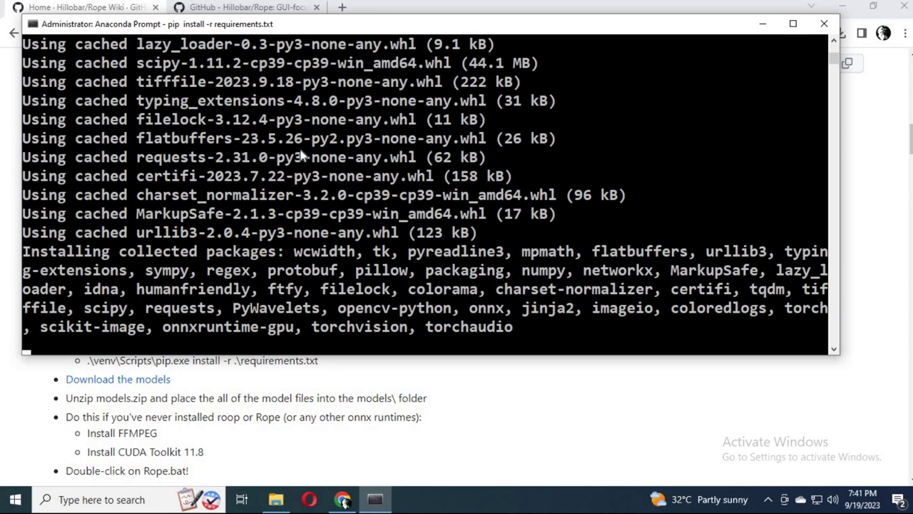
Let pip download and install the requirements, then switch back to the Rope wiki.
key("alt+Tab")
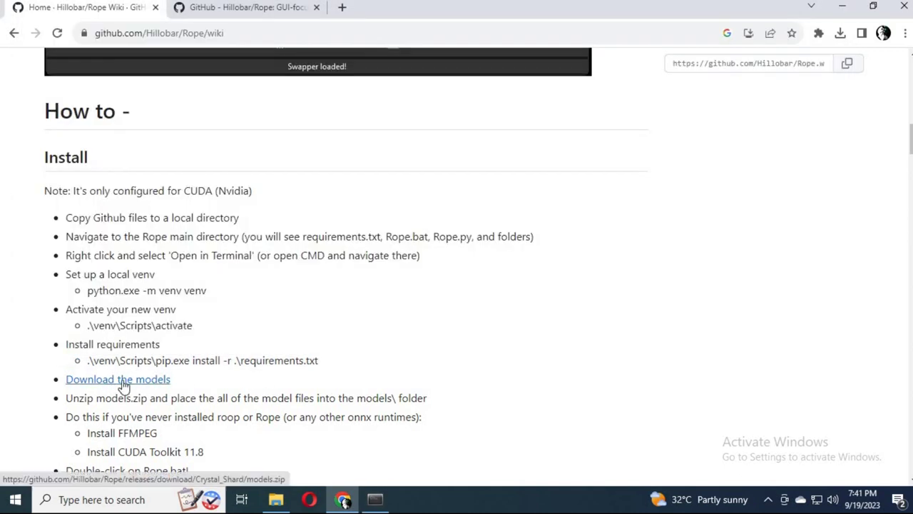
Download models.zip (1.1 GB) from the Rope wiki's models link and reveal it in Downloads.
left_click(124, 384)
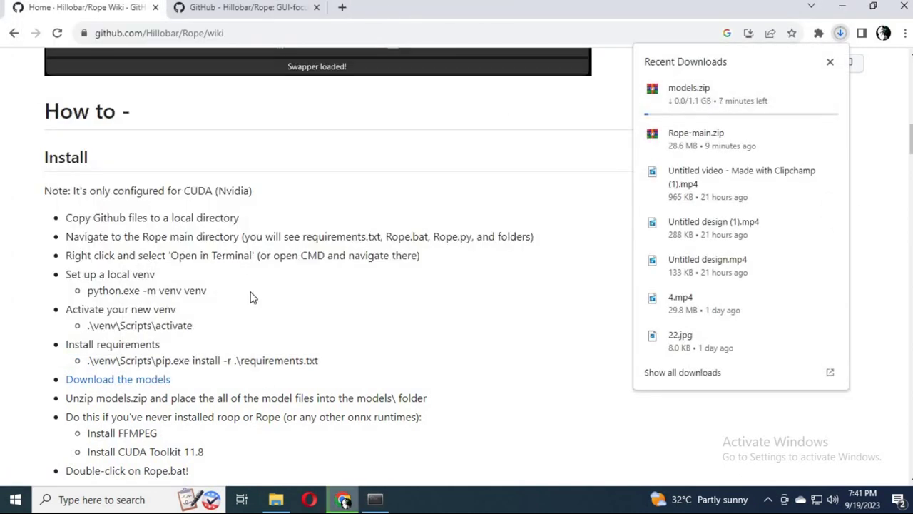
left_click(452, 159)
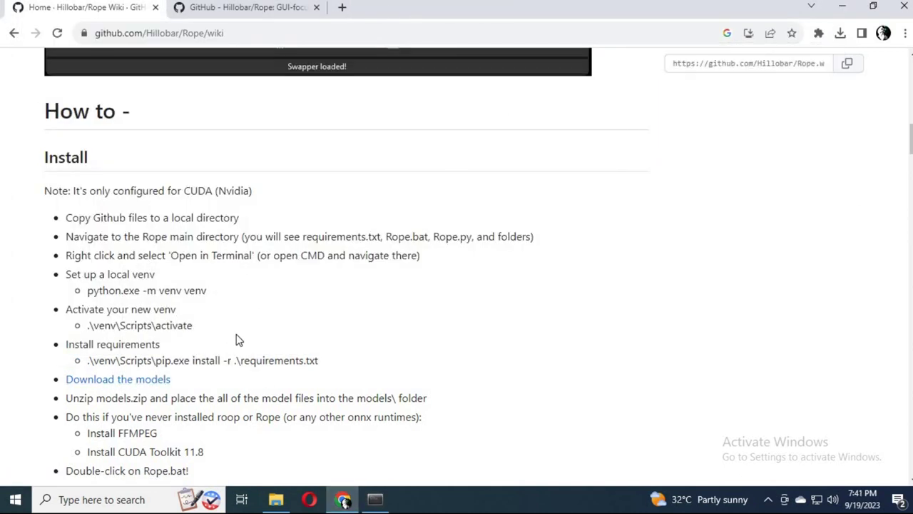
right_click(122, 382)
left_click(148, 275)
left_click(841, 36)
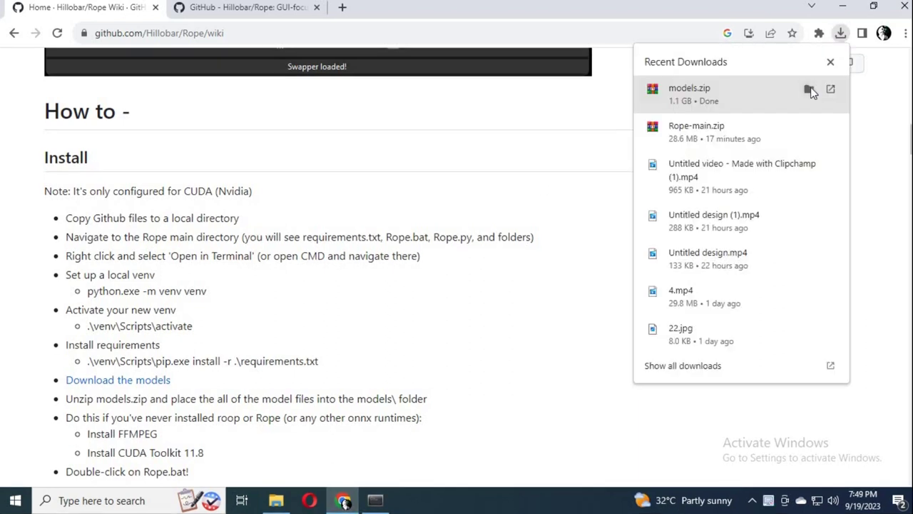
left_click(810, 89)
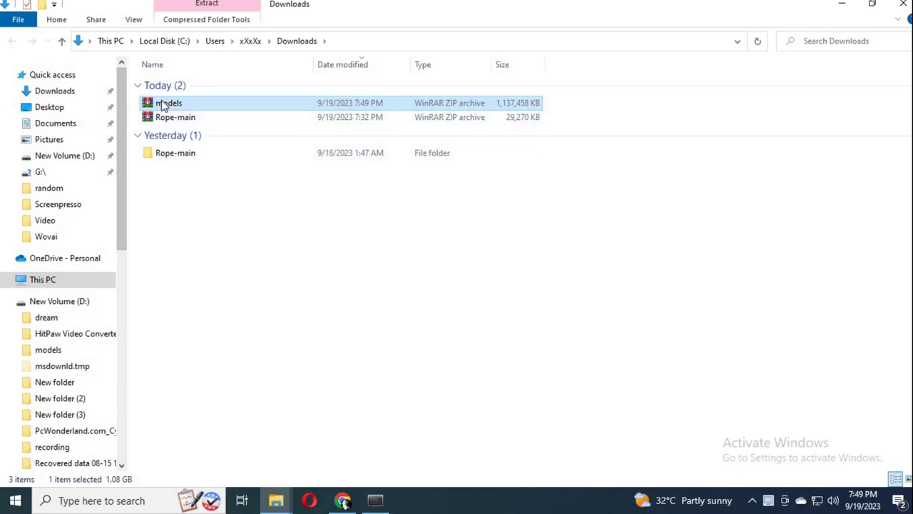
Copy models.zip from Downloads into Rope-main's models folder.
right_click(161, 100)
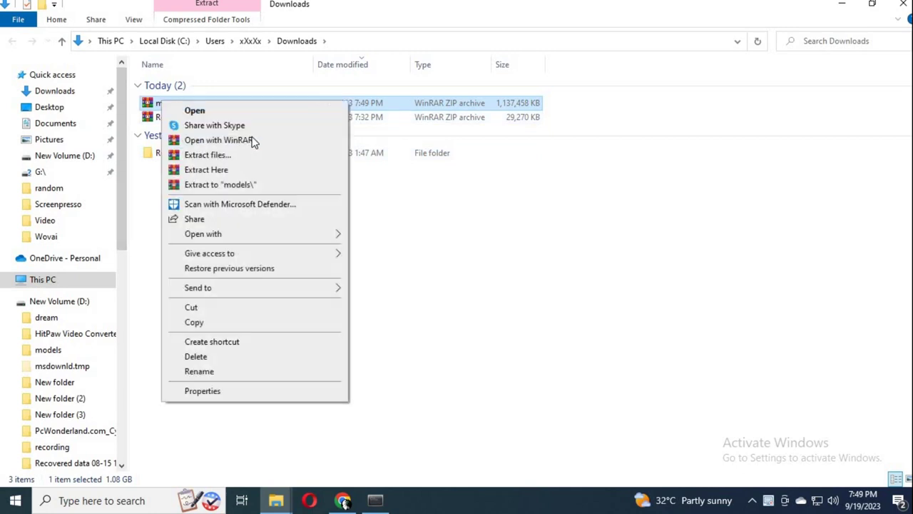
left_click(207, 323)
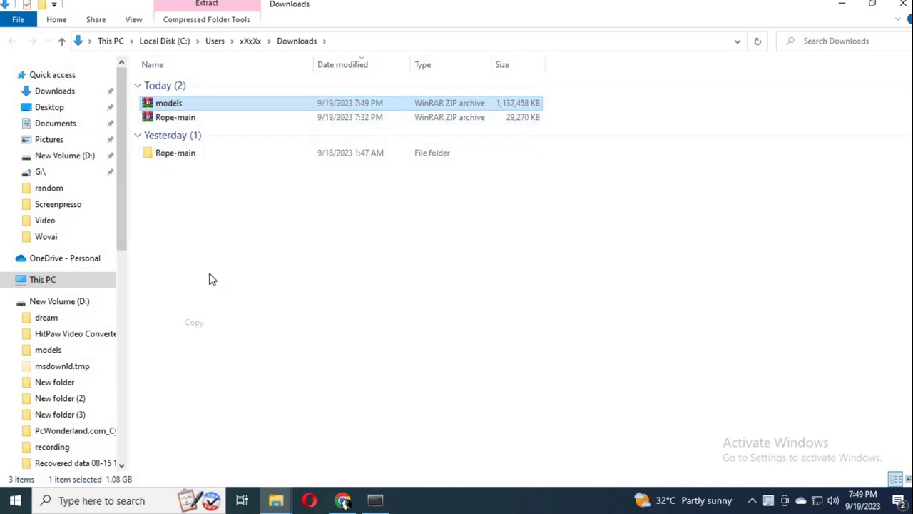
double_click(164, 155)
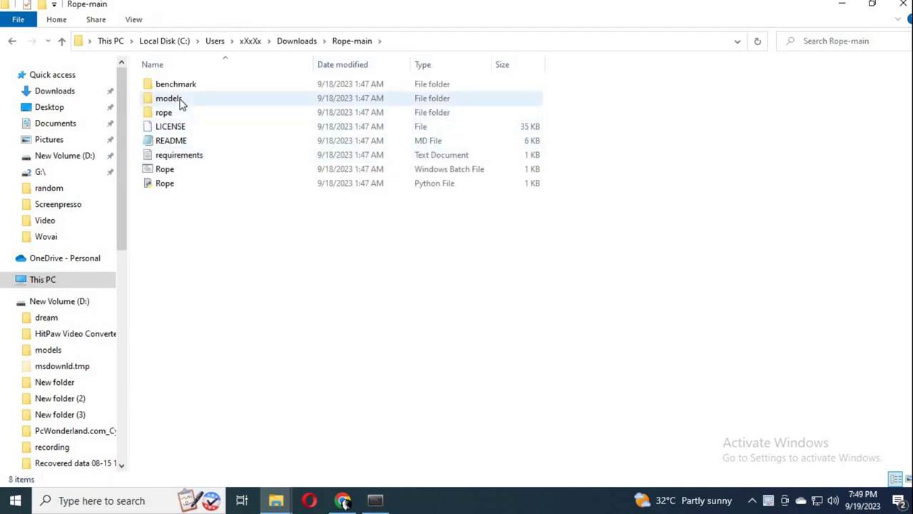
double_click(180, 103)
right_click(265, 55)
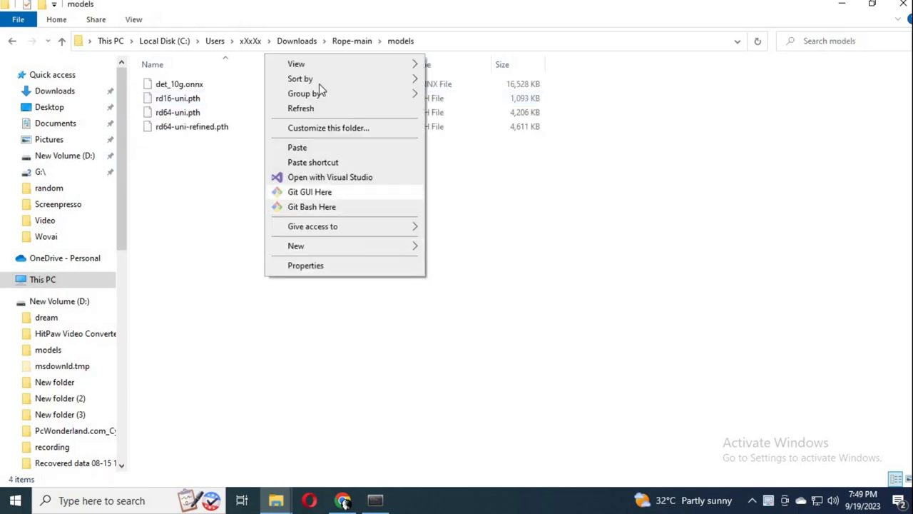
left_click(298, 147)
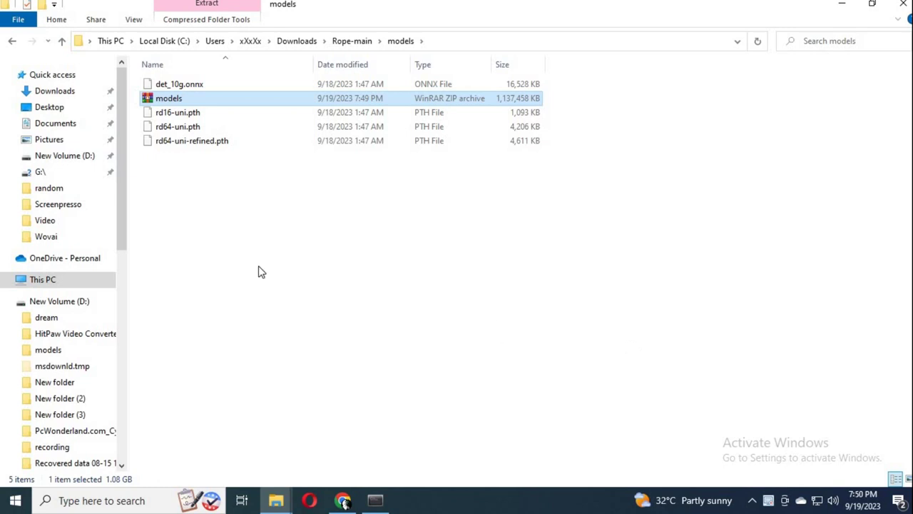
Extract models.zip into the models folder, delete the zip, and go back up to Rope-main.
left_click(208, 167)
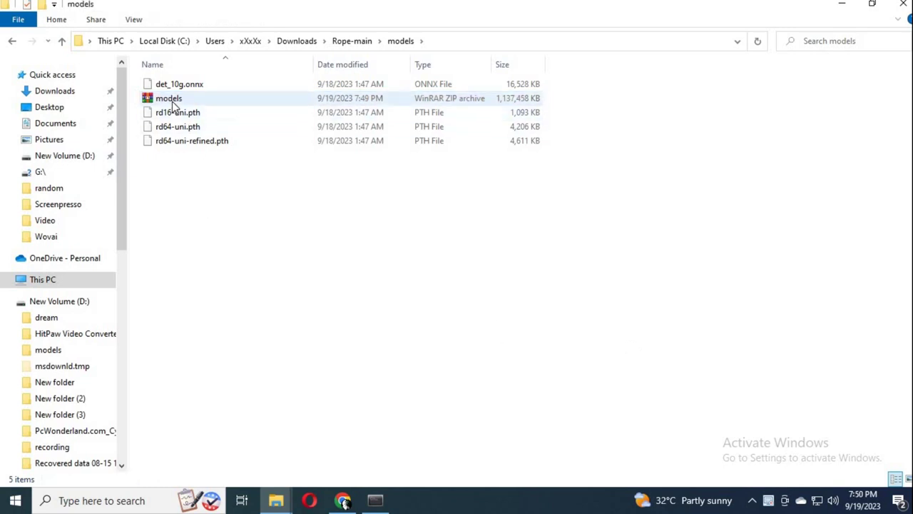
right_click(172, 105)
left_click(230, 171)
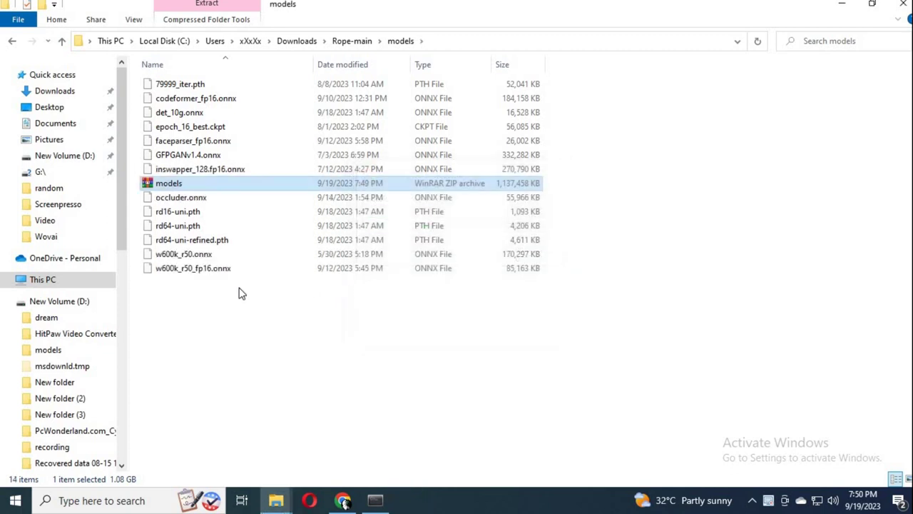
right_click(161, 187)
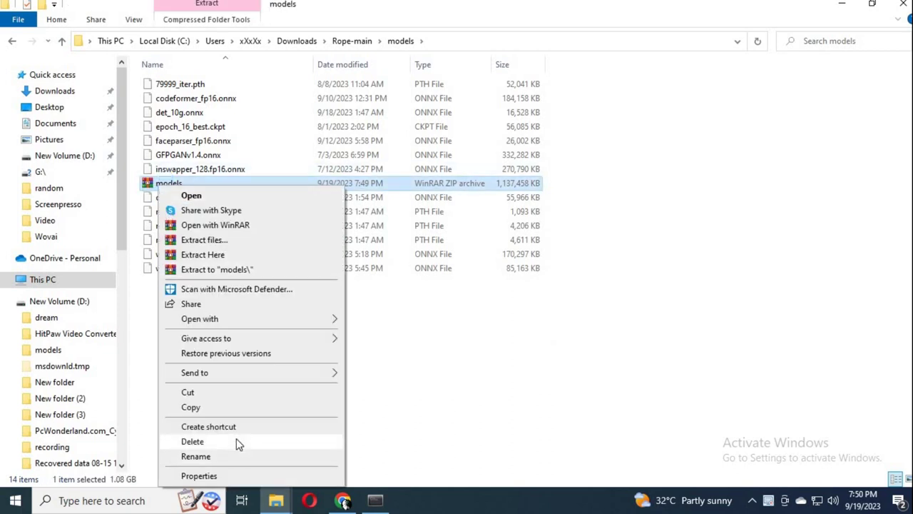
left_click(237, 440)
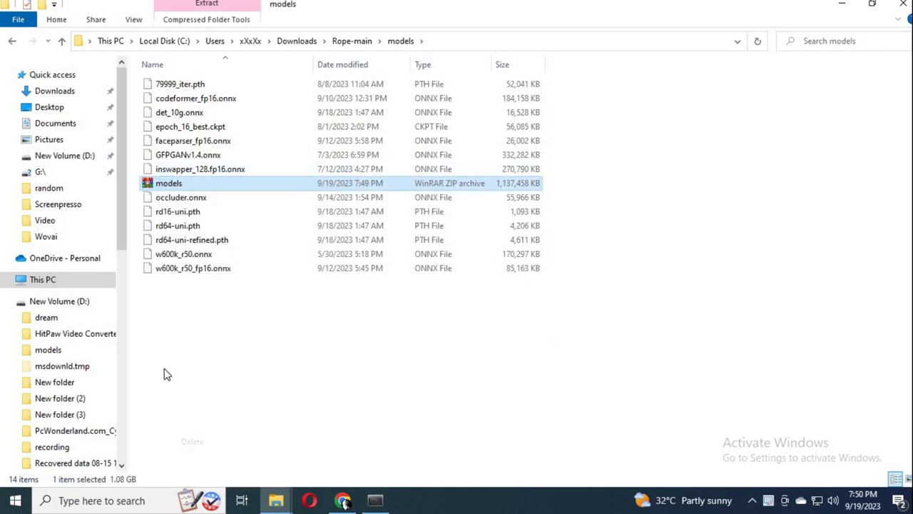
left_click(61, 42)
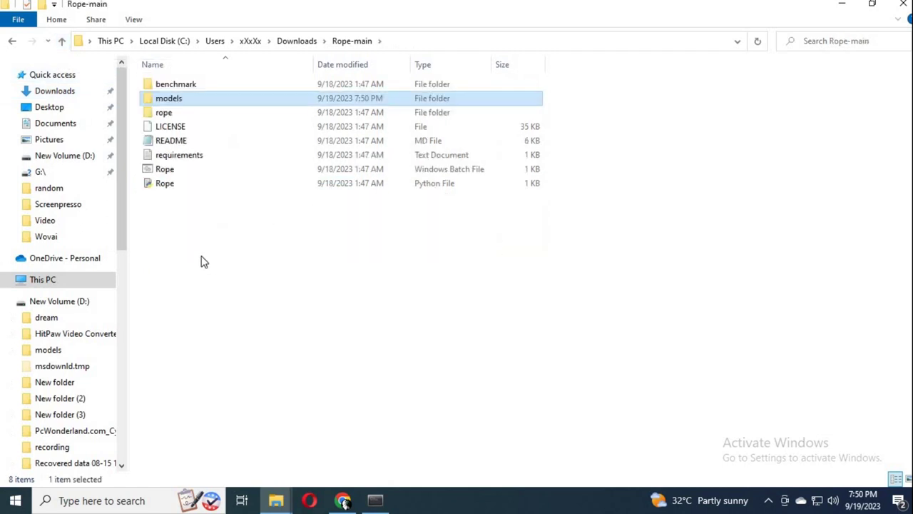
Create new folders named Source and Target in Rope-main.
right_click(201, 258)
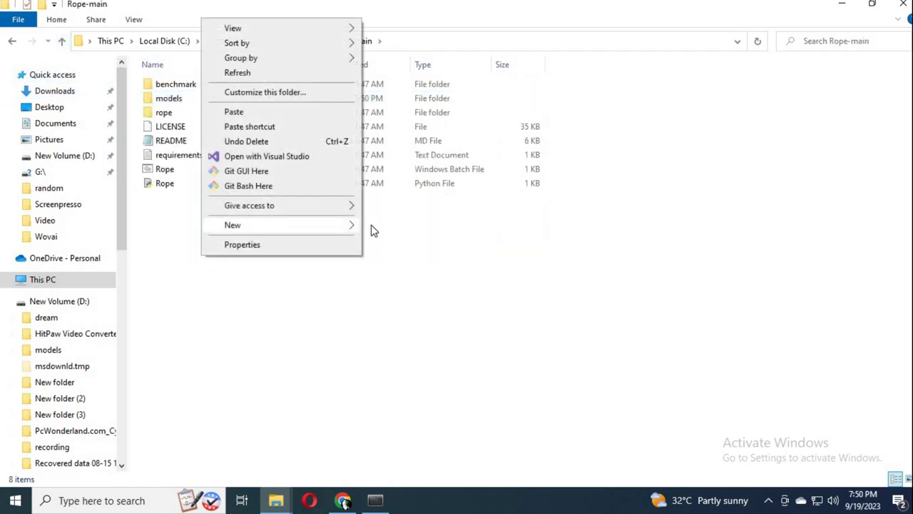
mouse_move(330, 230)
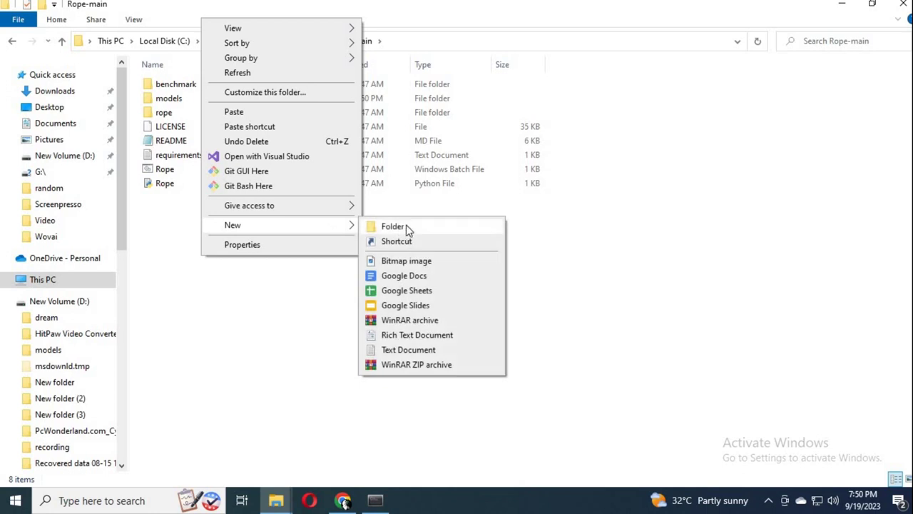
left_click(406, 225)
type("S")
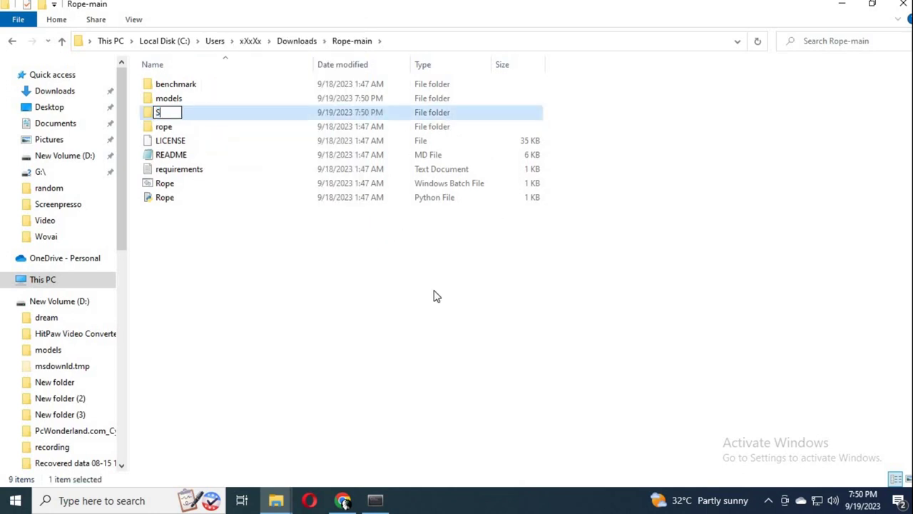
type("ource")
right_click(157, 295)
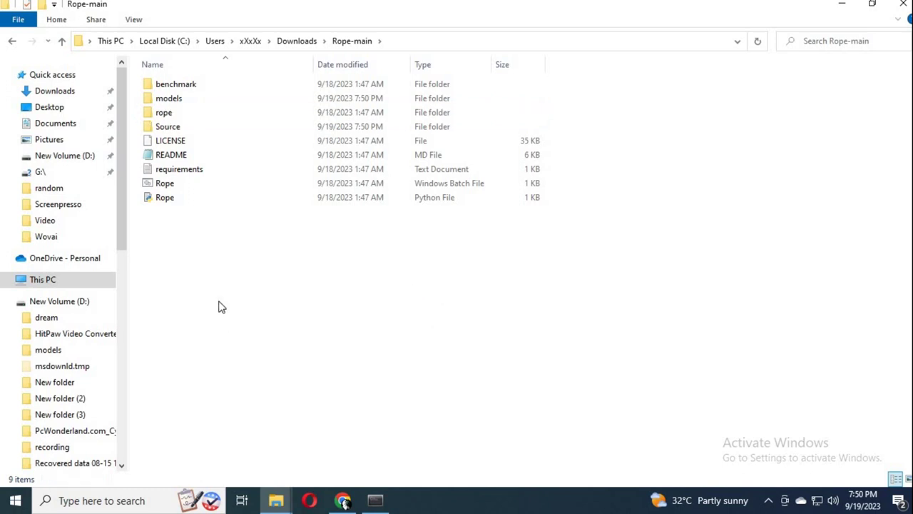
mouse_move(311, 264)
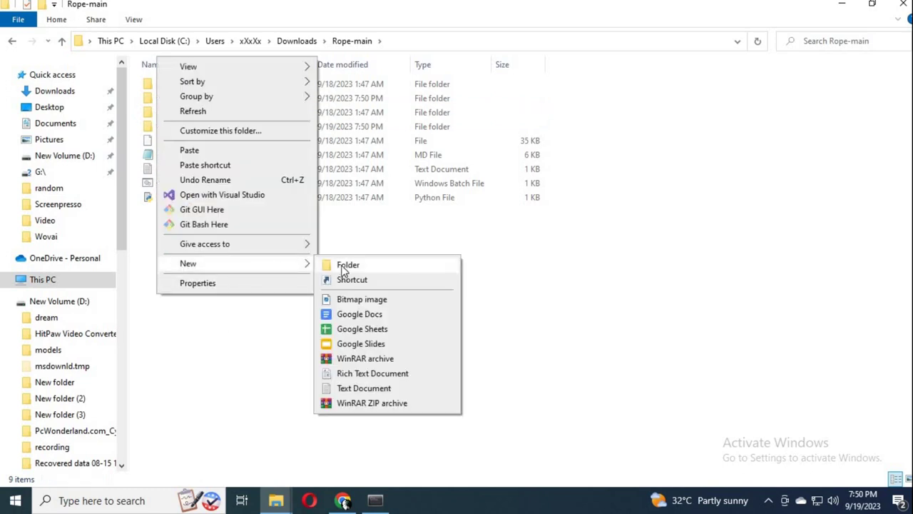
left_click(341, 266)
type("Target")
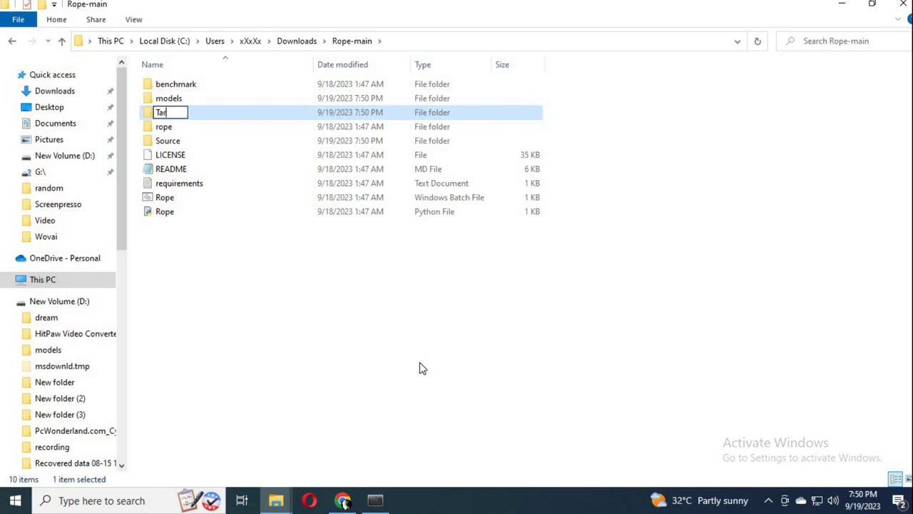
left_click(251, 294)
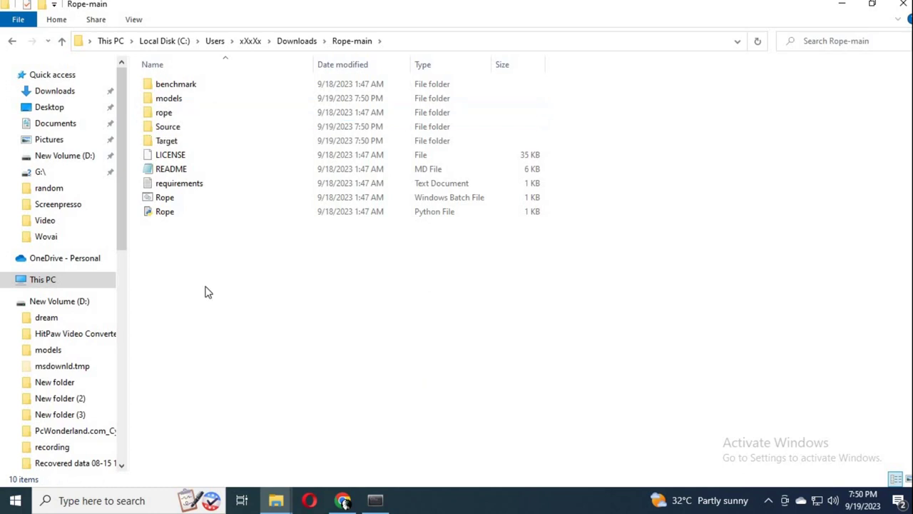
Add a third new folder named Result in Rope-main.
right_click(204, 291)
mouse_move(265, 255)
left_click(407, 255)
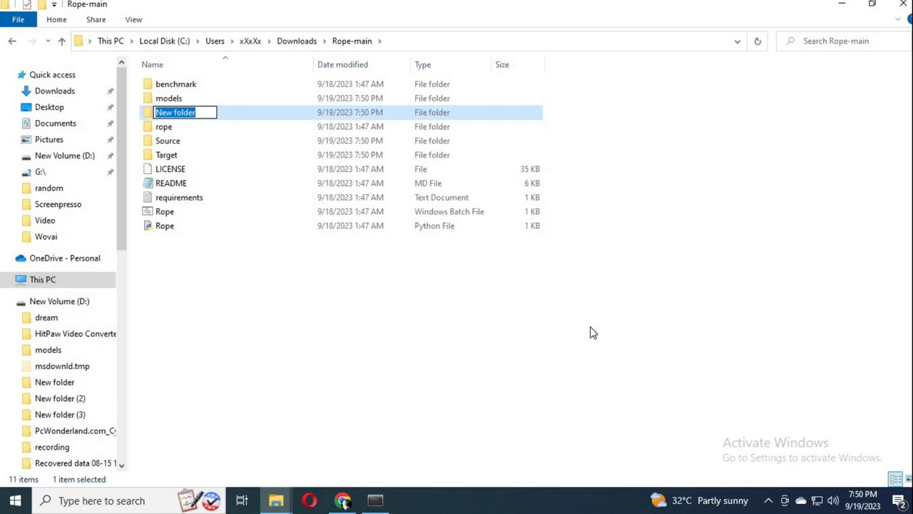
type("Result")
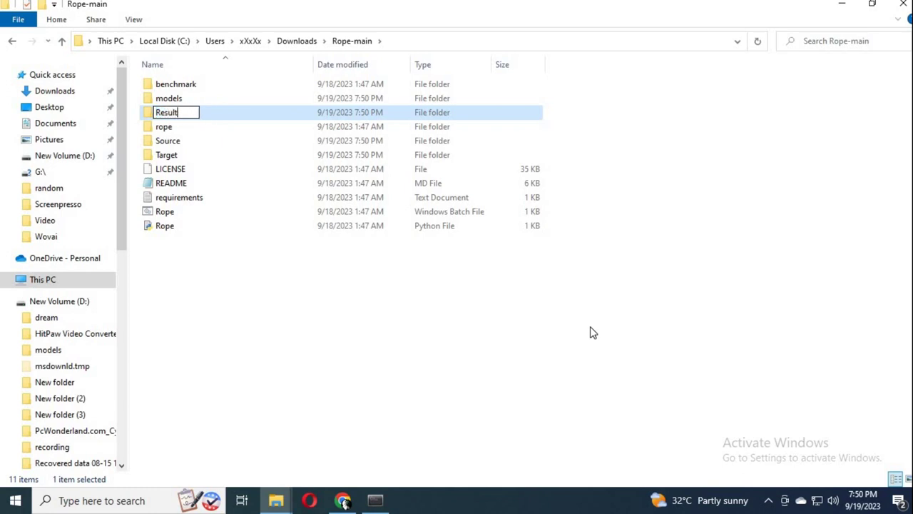
left_click(207, 323)
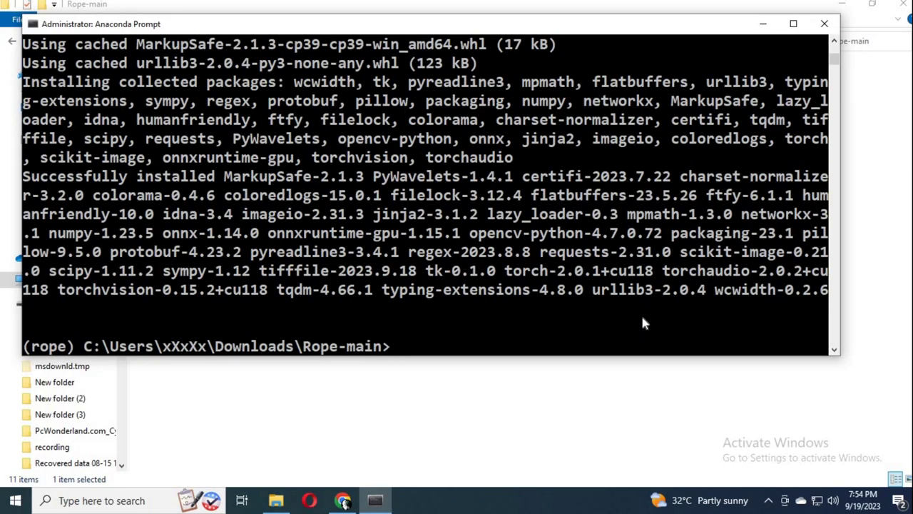
Run 'python rope.py' at the (rope) prompt, correcting a typo in 'python'.
type("pythop")
key("BackSpace")
type("n ")
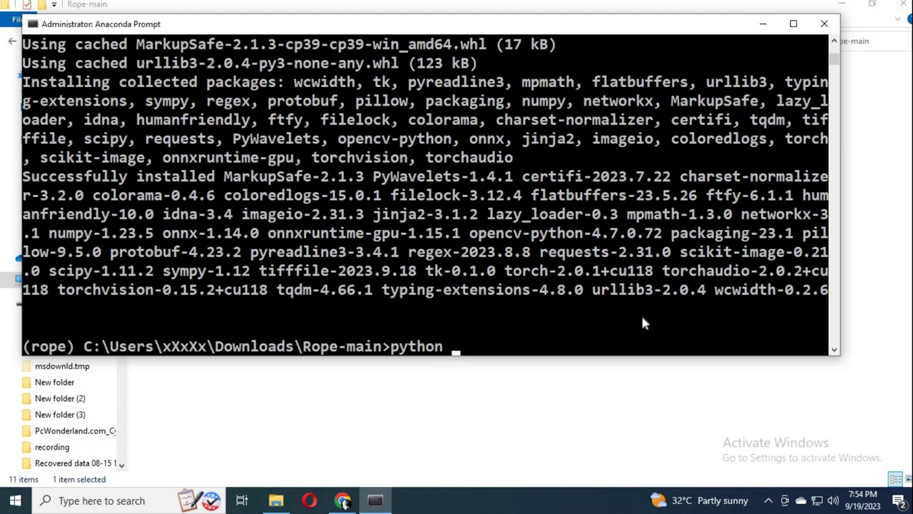
type("rope")
type(".py")
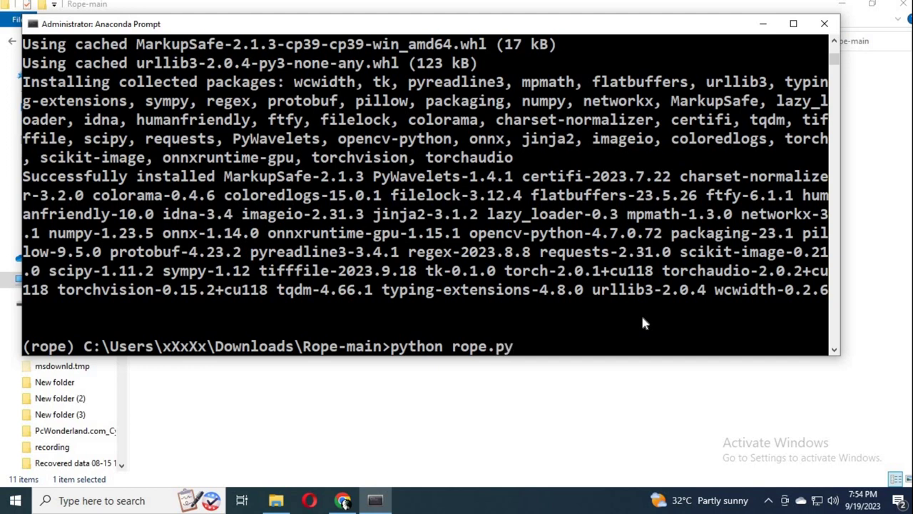
key("Return")
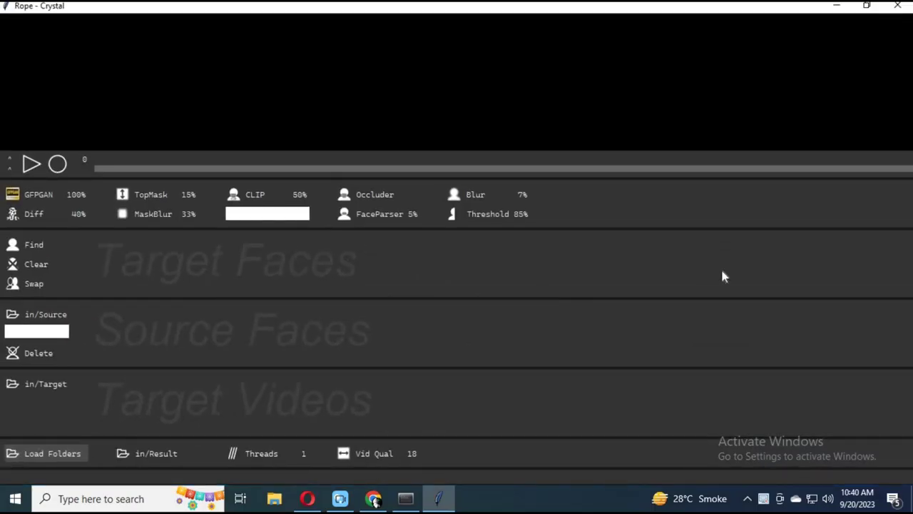
Enable GFPGAN and the occluder, and set Rope-main's Source folder as the source faces folder.
left_click(38, 199)
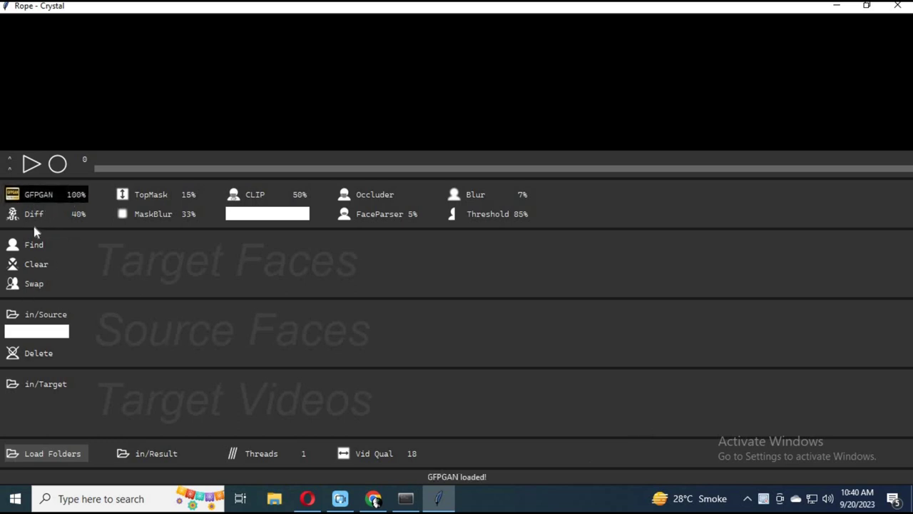
left_click(361, 194)
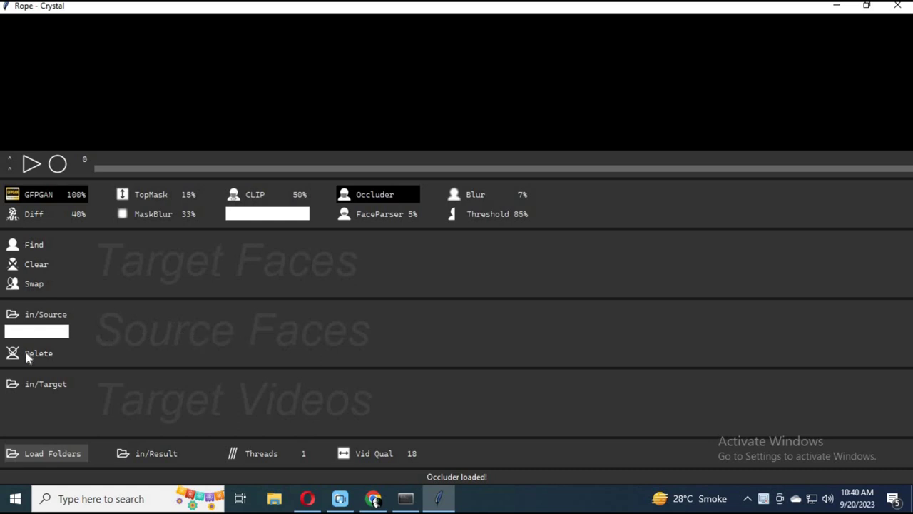
left_click(14, 316)
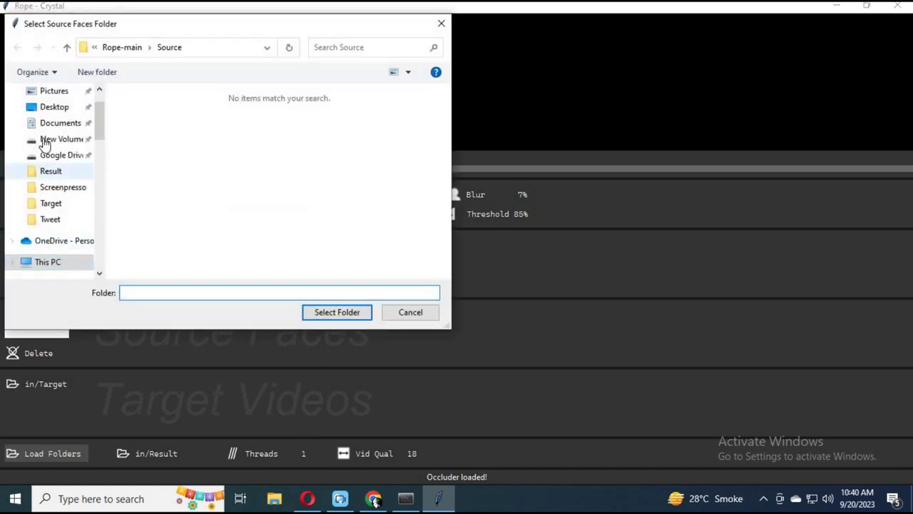
left_click(99, 92)
left_click(99, 92)
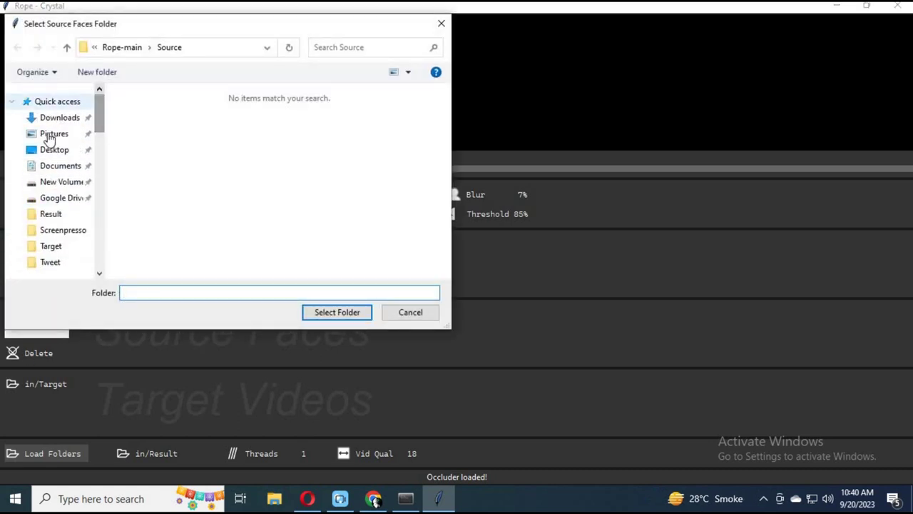
left_click(44, 118)
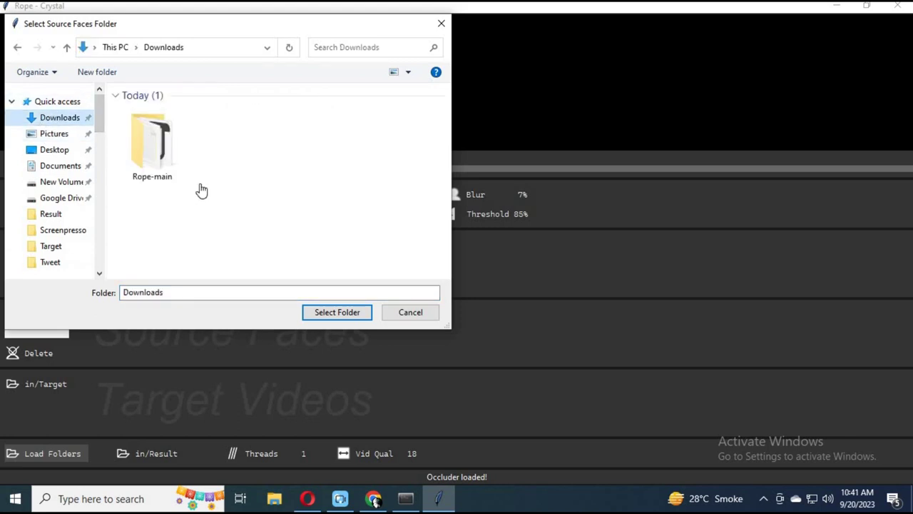
double_click(152, 146)
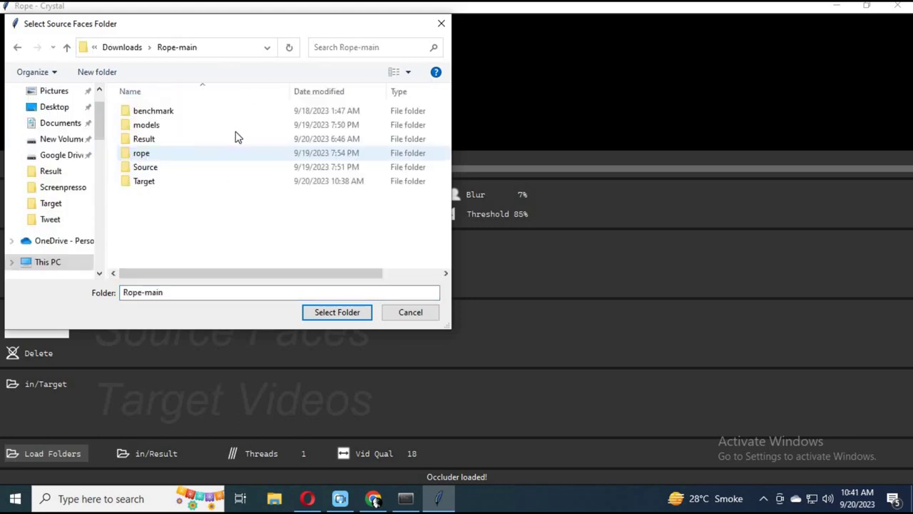
double_click(153, 167)
left_click(339, 311)
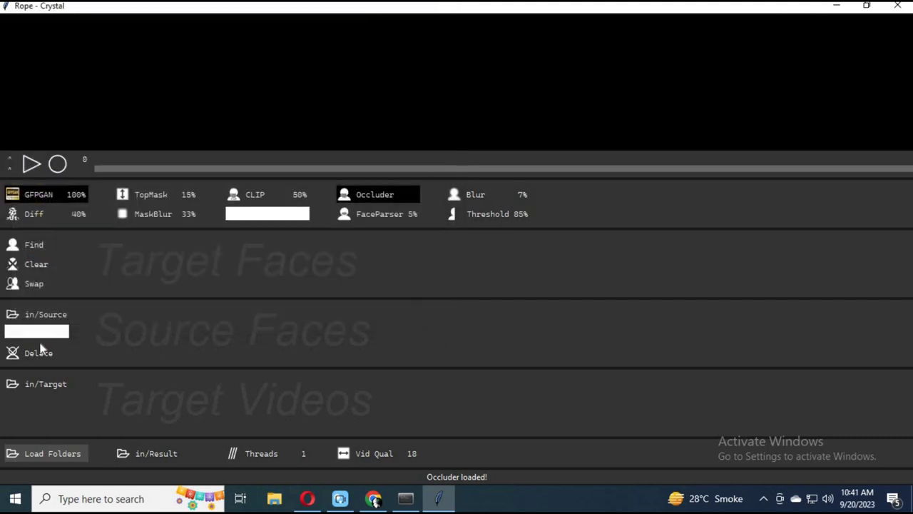
Set Target as the target videos folder and Result as the save folder, then preview the target video.
left_click(14, 384)
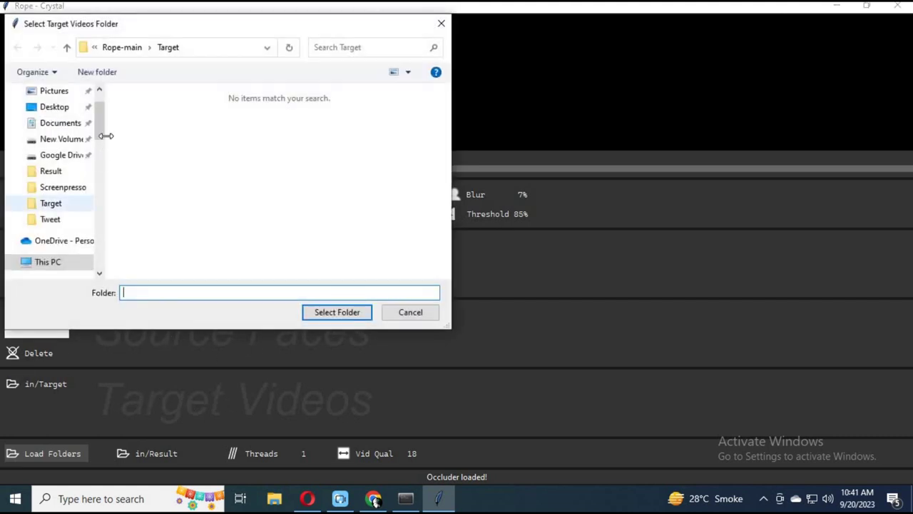
left_click(66, 51)
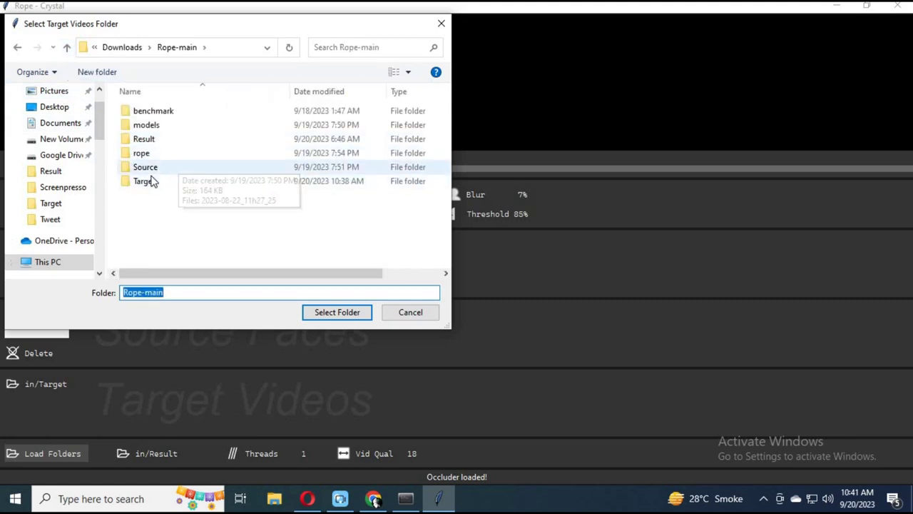
double_click(146, 181)
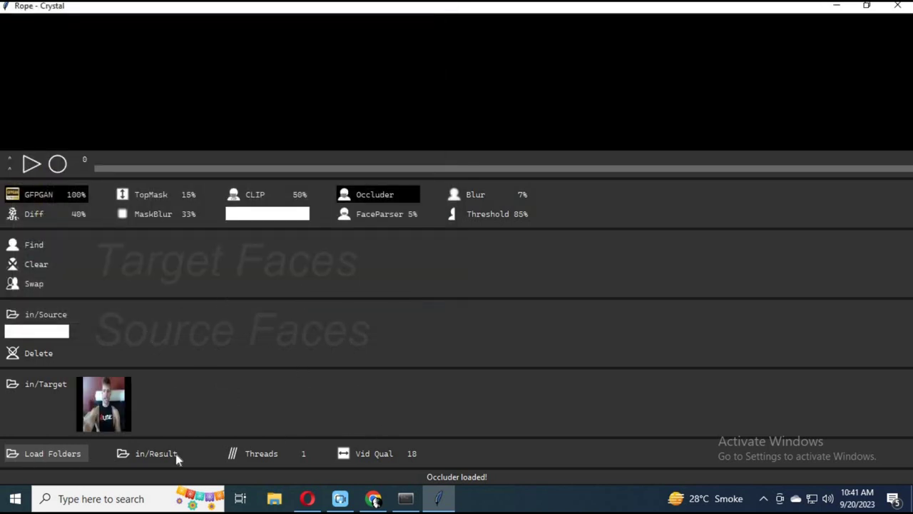
left_click(152, 453)
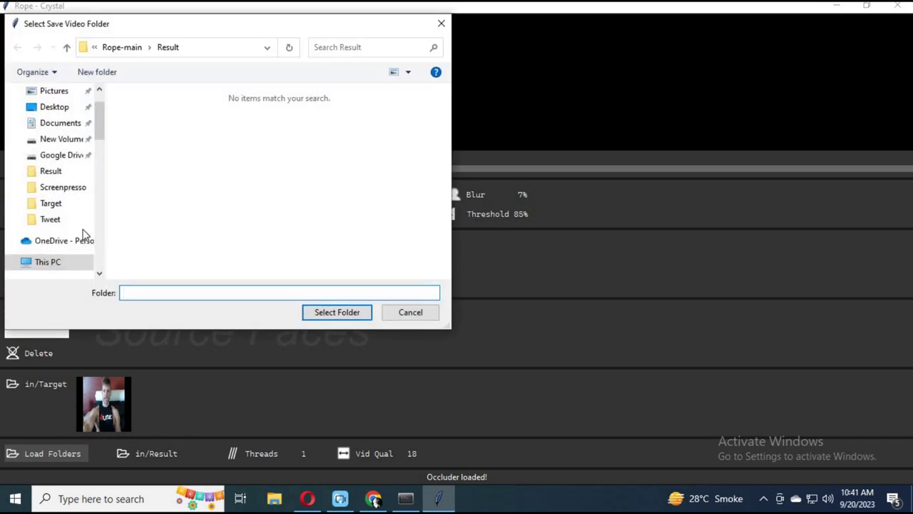
left_click(66, 48)
double_click(148, 140)
left_click(328, 311)
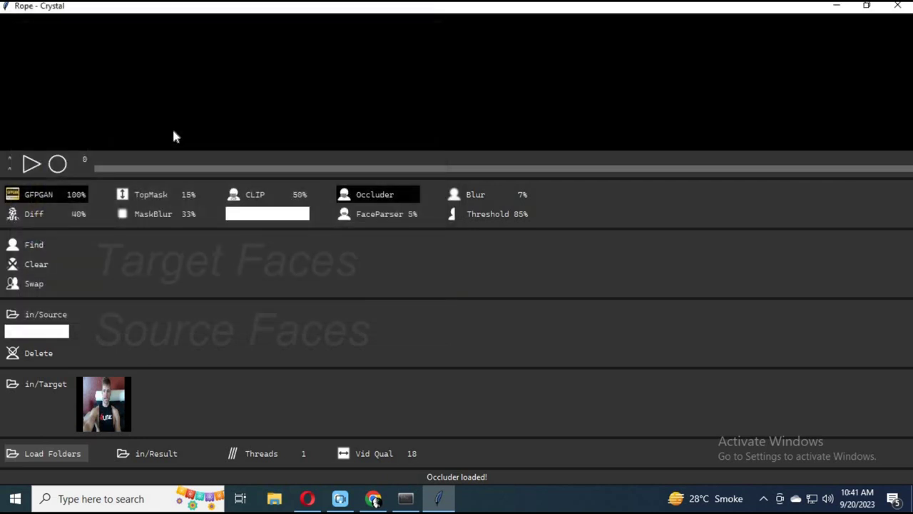
left_click(122, 419)
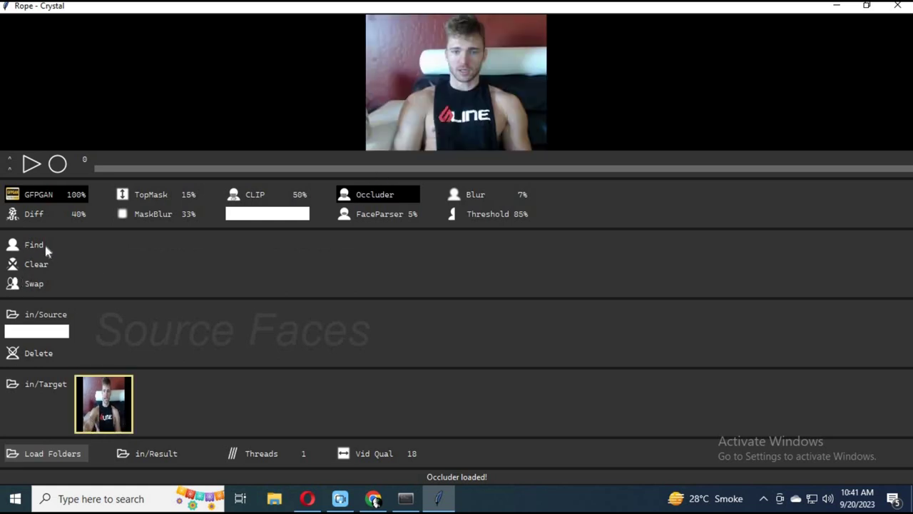
Load the folders, run Find on the target video, and pair the man's face with the woman's source face.
left_click(37, 458)
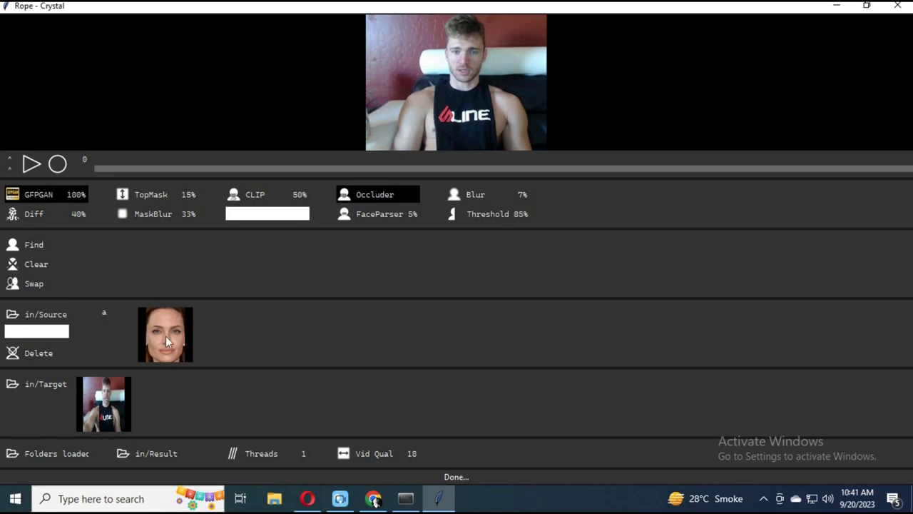
left_click(100, 425)
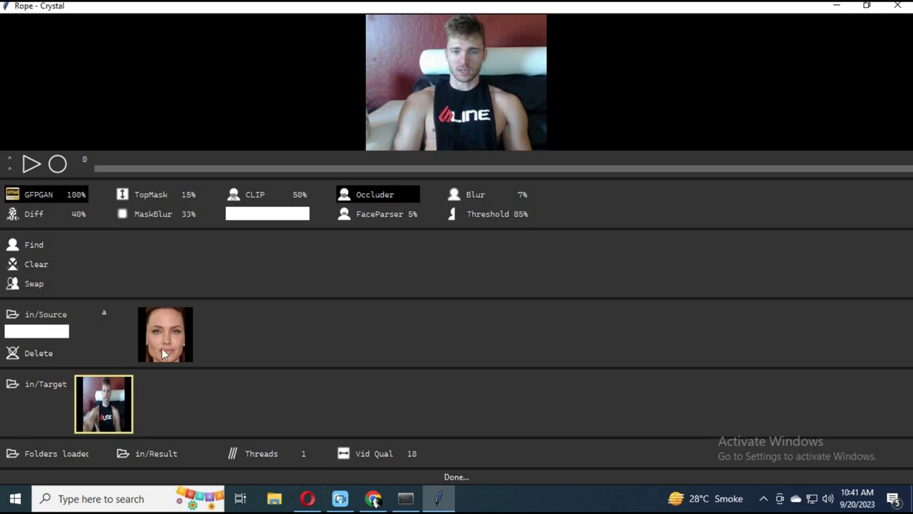
left_click(25, 251)
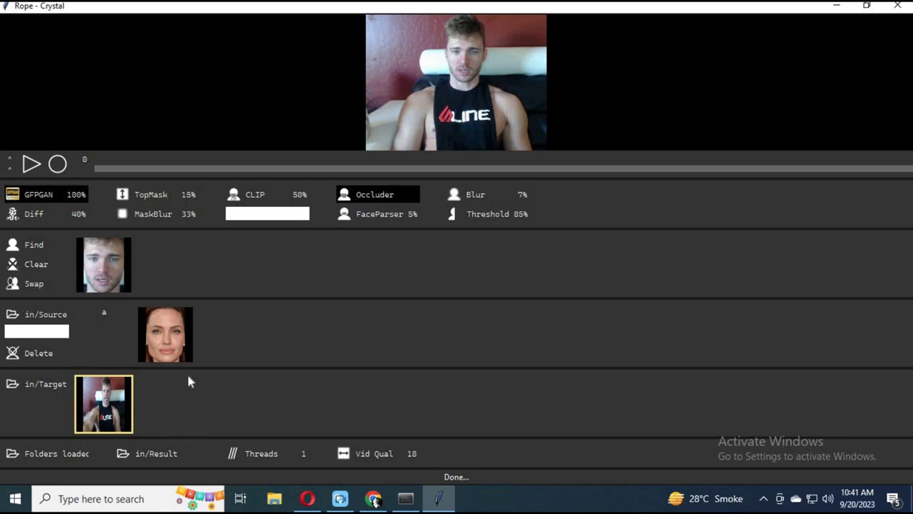
left_click(105, 285)
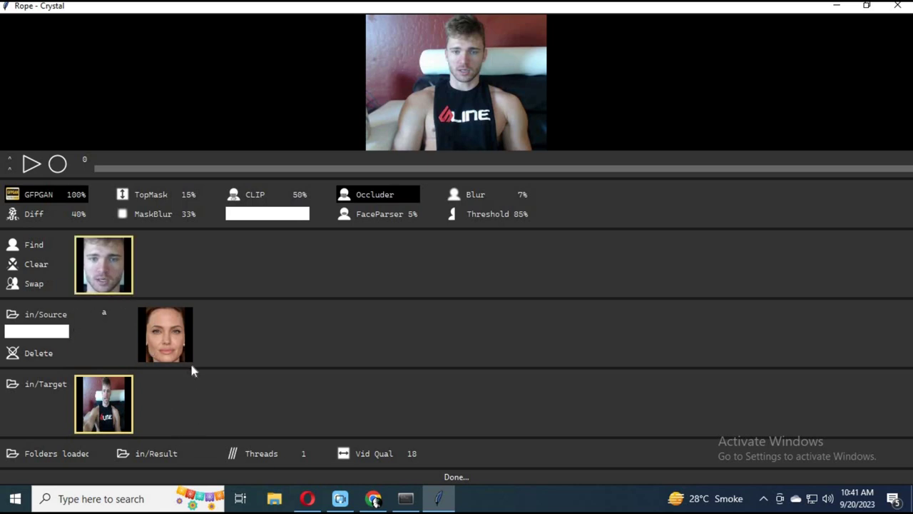
left_click(163, 345)
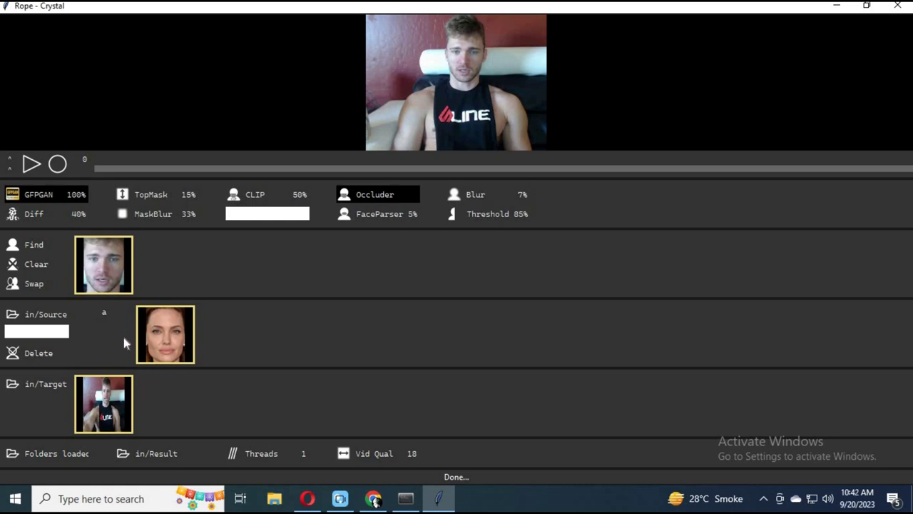
Record a Swap-enabled playback of the target video, stopping after it finishes at frame 28.
left_click(60, 164)
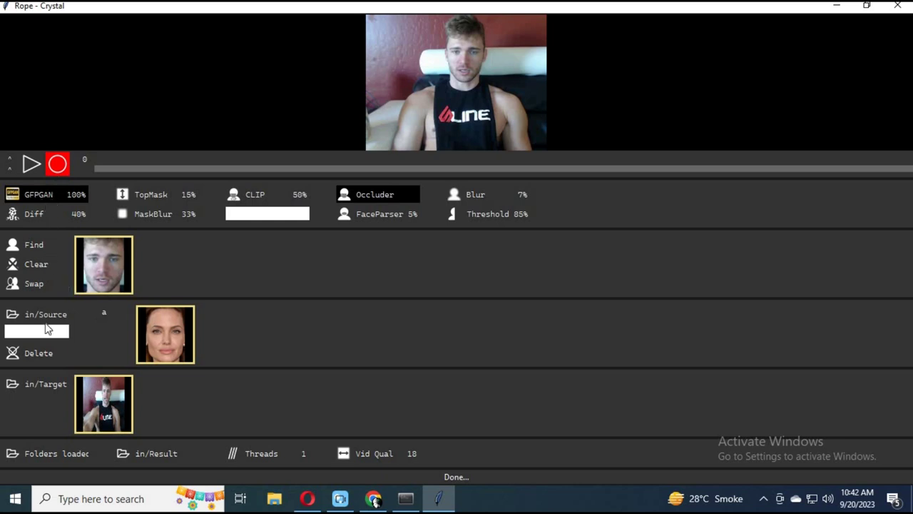
left_click(34, 289)
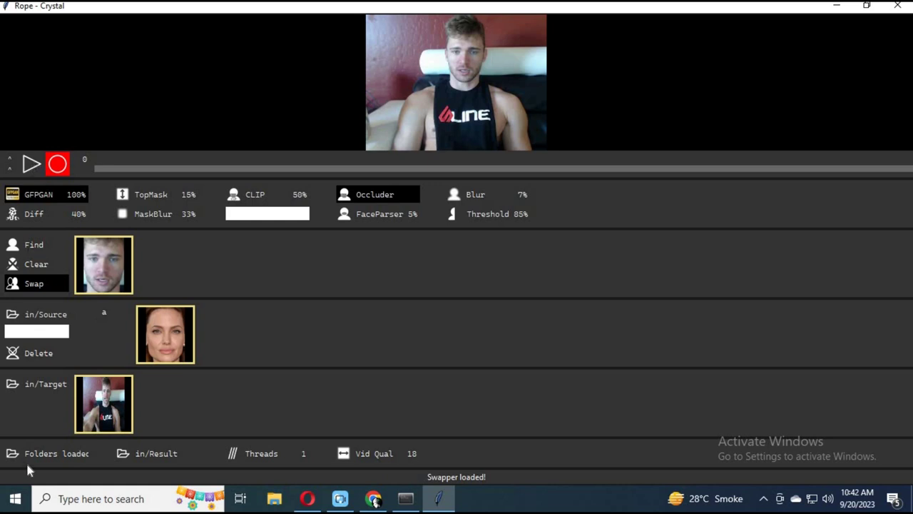
left_click(31, 164)
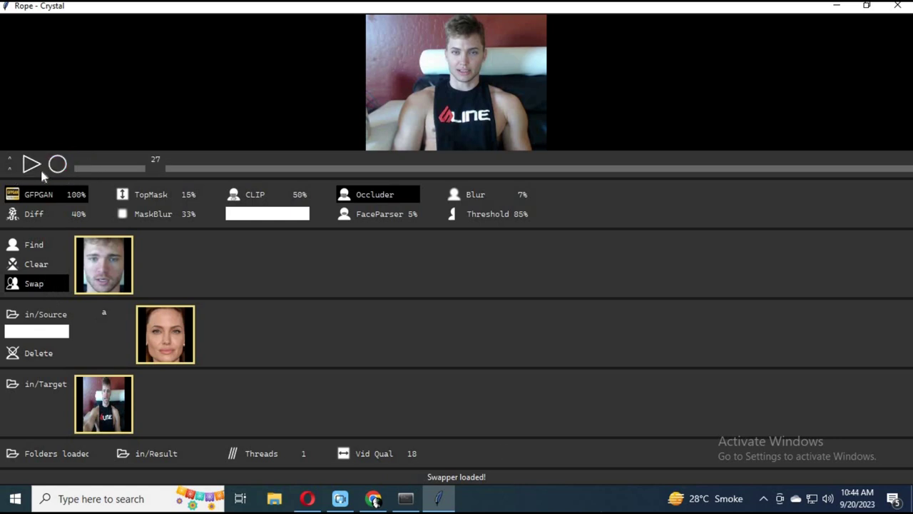
left_click(171, 174)
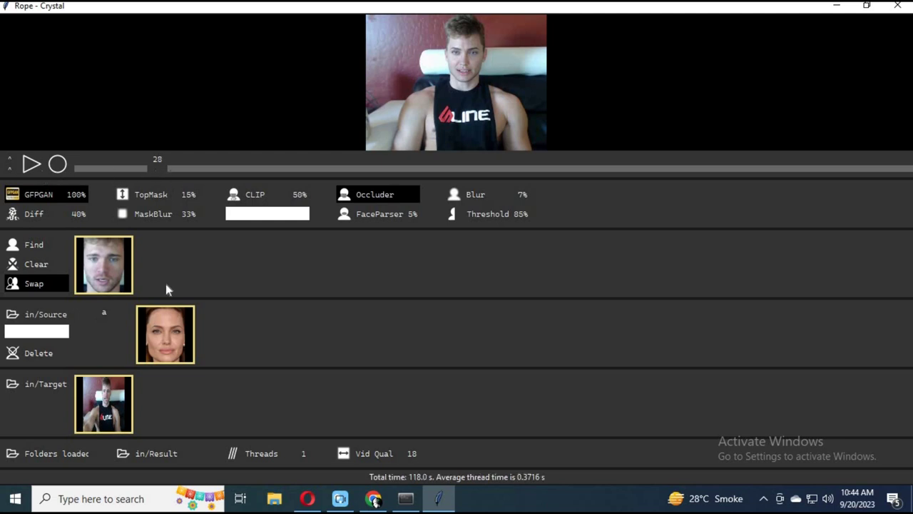
left_click(275, 504)
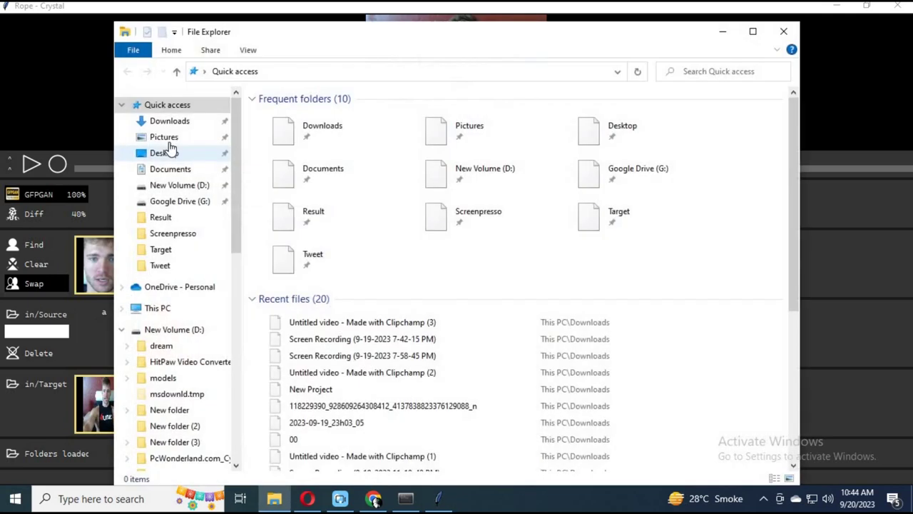
left_click(203, 120)
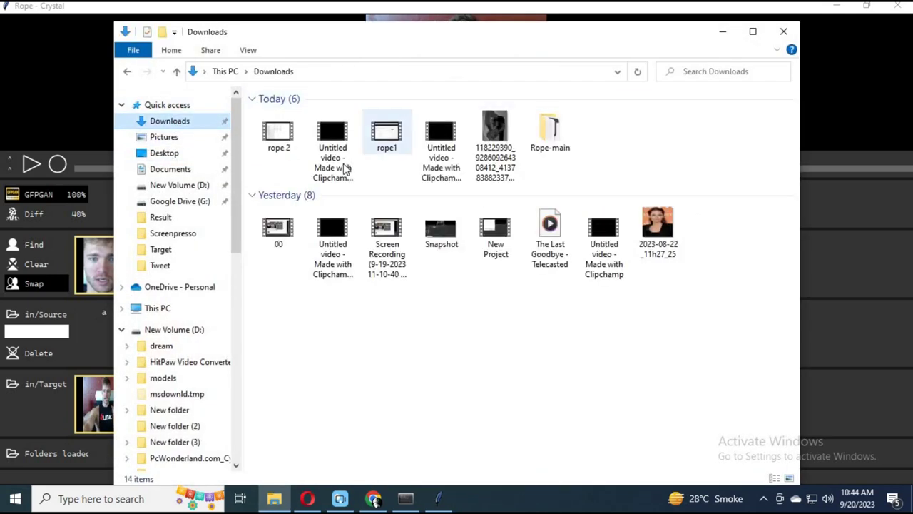
left_click(552, 140)
double_click(552, 140)
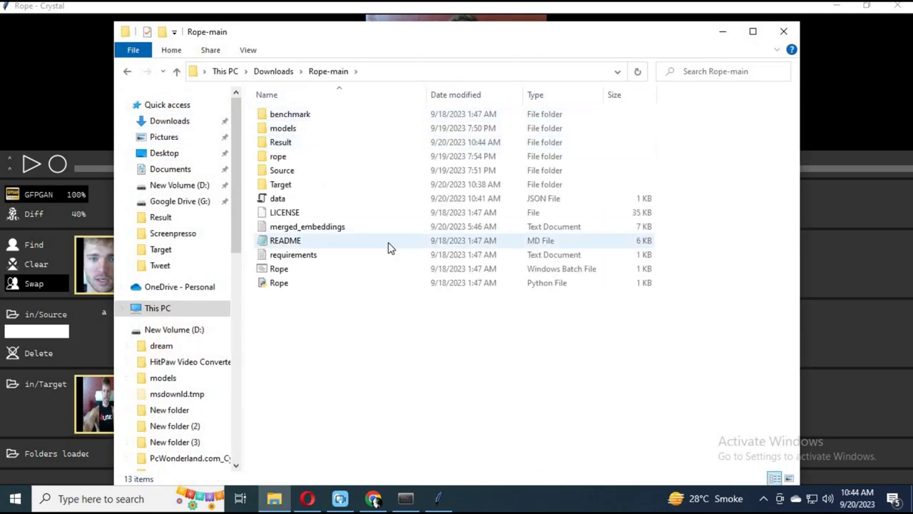
double_click(284, 143)
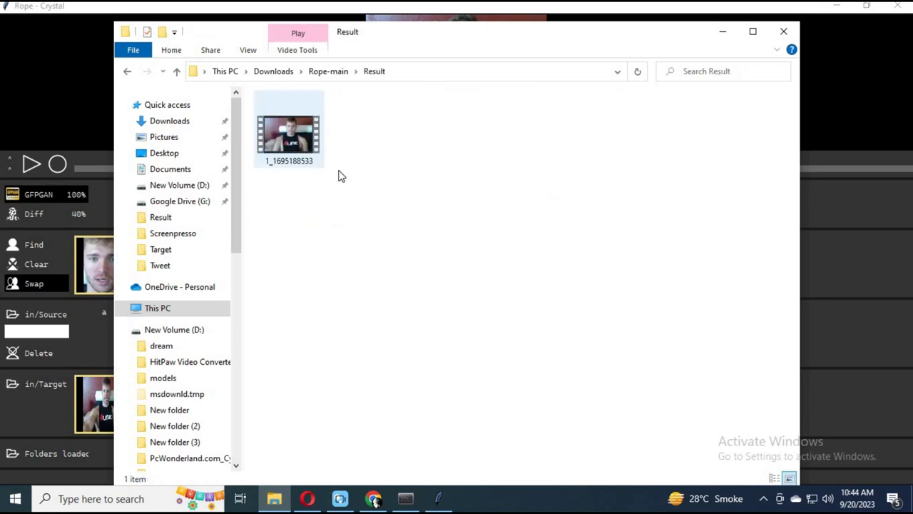
left_click(307, 137)
double_click(305, 137)
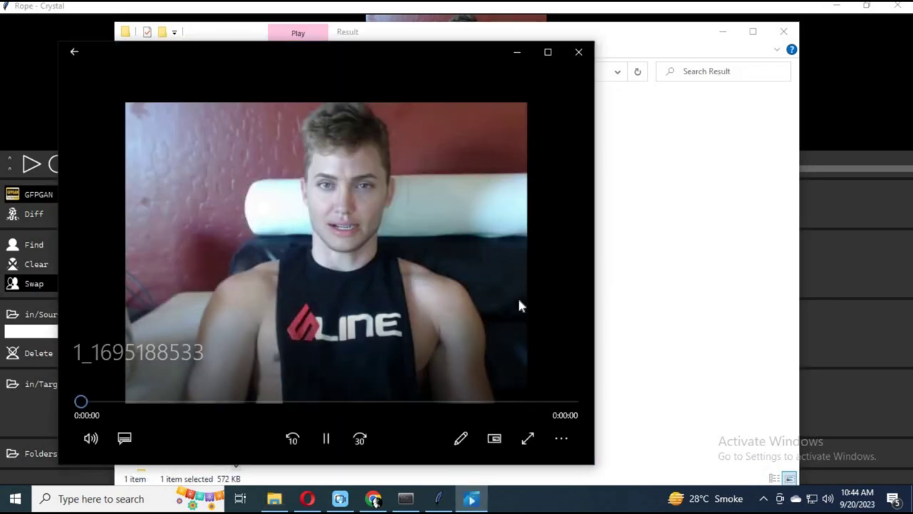